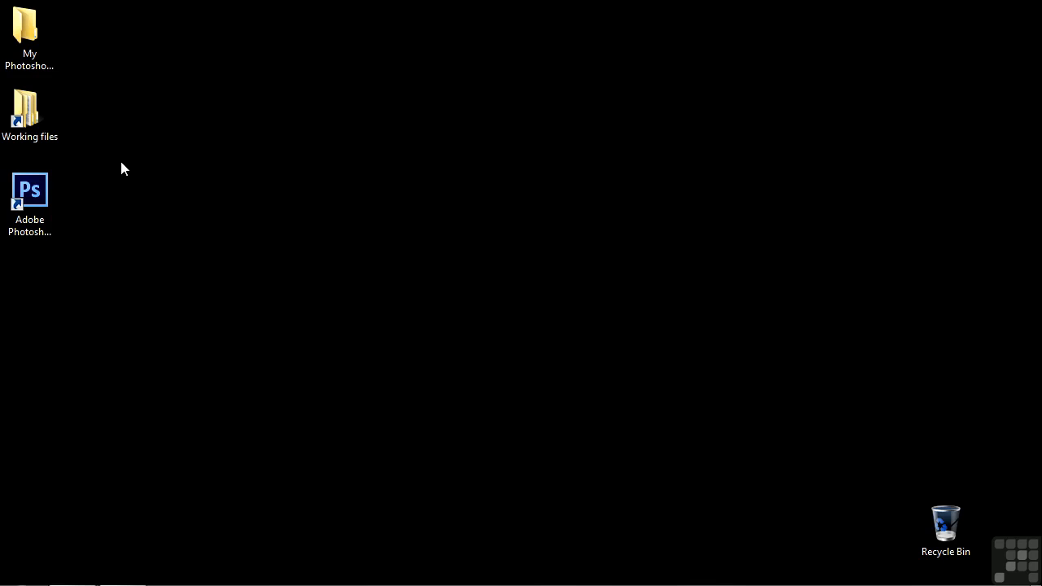
Open placing-cross-section.psd from the Photoshop projects folder inside Working files
{"action": "double_click", "coordinate": [27, 113]}
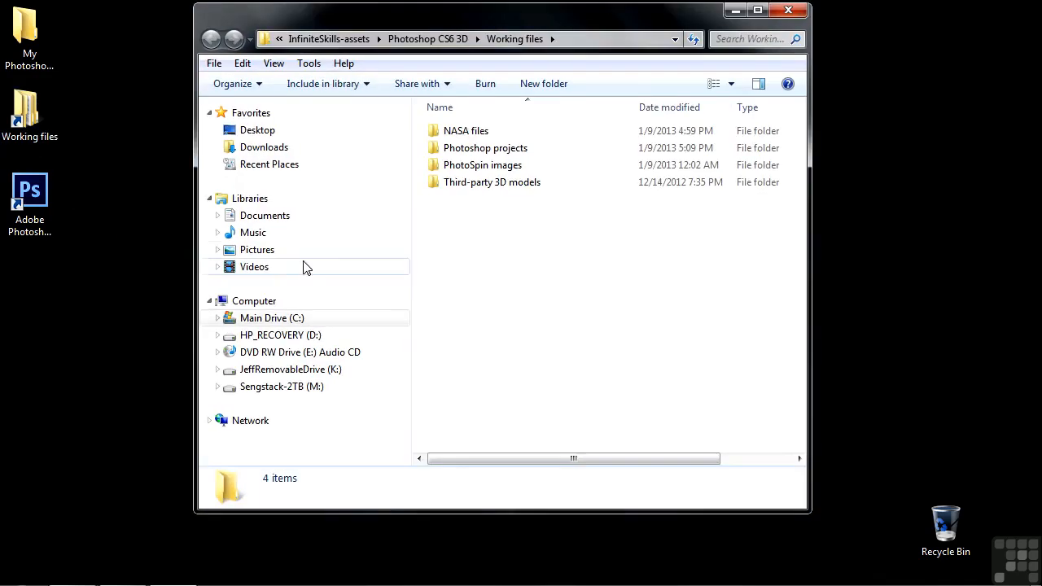
{"action": "double_click", "coordinate": [468, 148]}
{"action": "scroll", "coordinate": [521, 366], "scroll_direction": "down", "scroll_amount": 3}
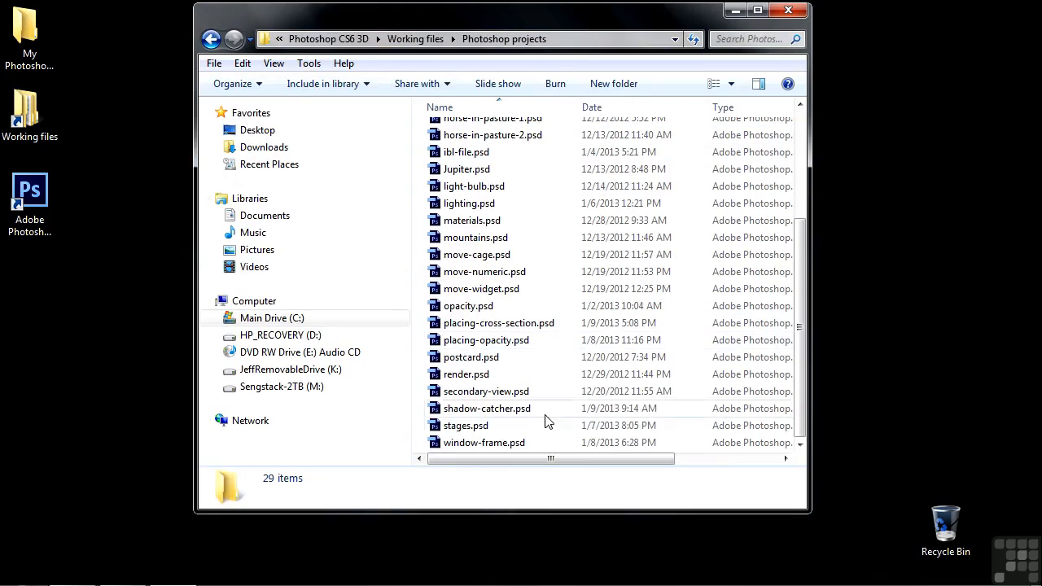
{"action": "double_click", "coordinate": [477, 328]}
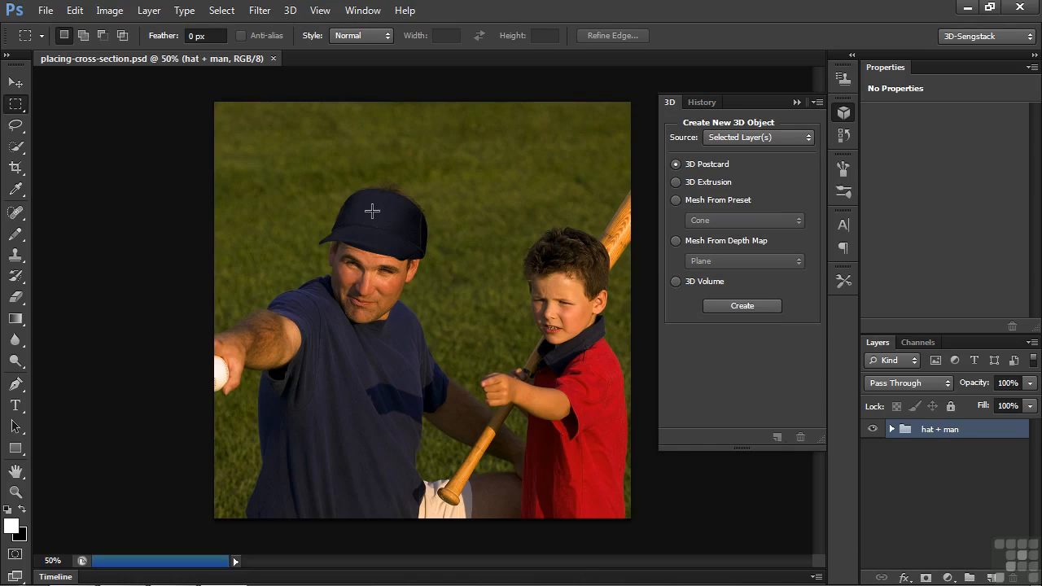
Hide the hat + man group and create a 3D Sphere from a mesh preset on a new layer
{"action": "left_click", "coordinate": [872, 429]}
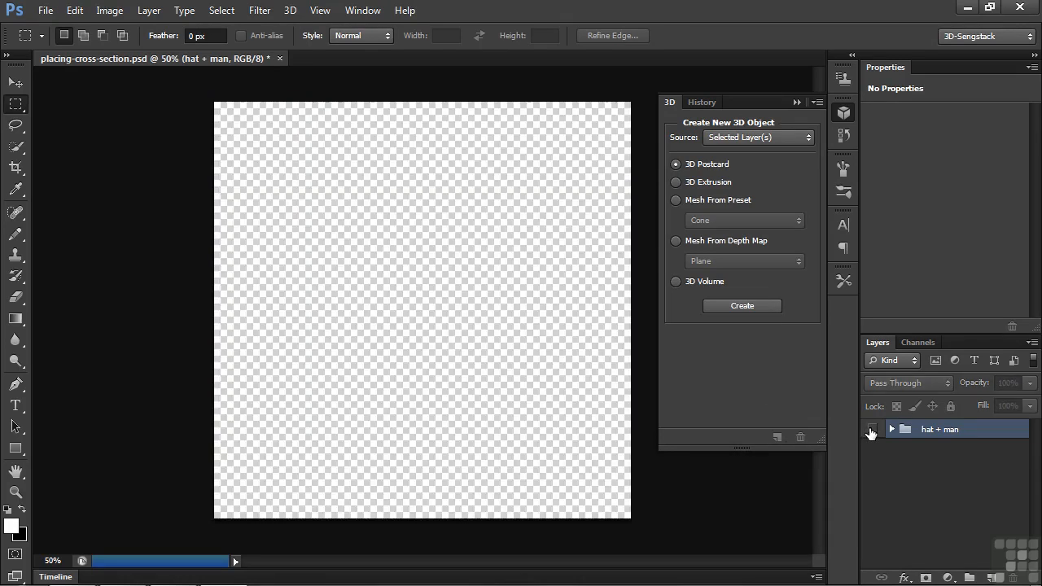
{"action": "left_click", "coordinate": [992, 578]}
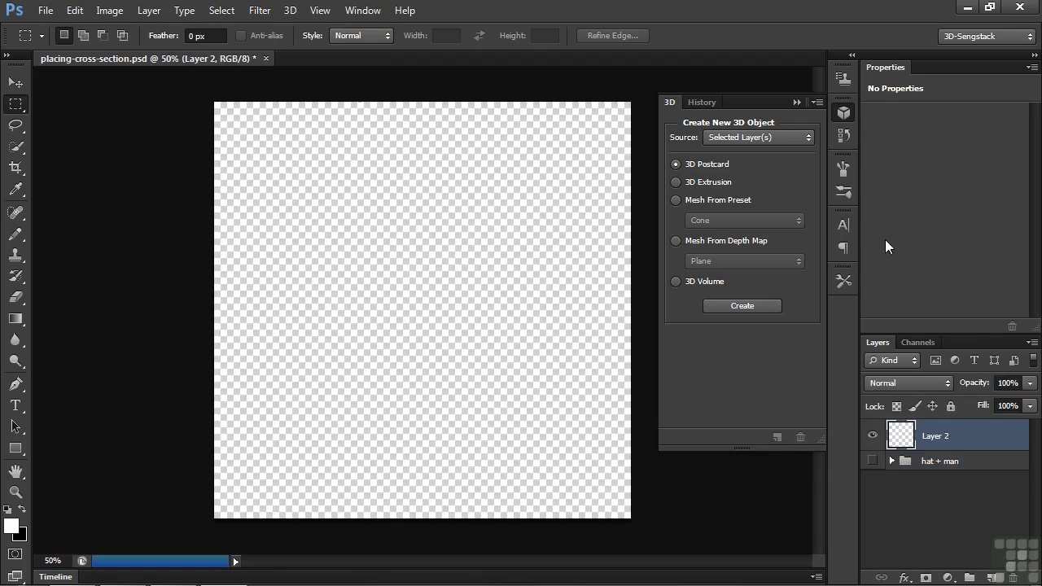
{"action": "left_click", "coordinate": [738, 205]}
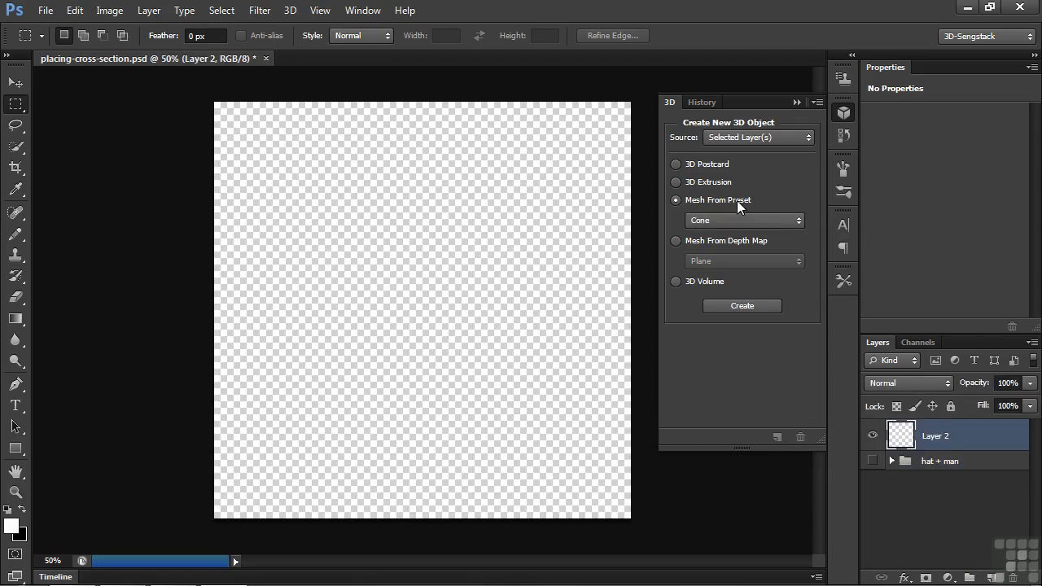
{"action": "left_click", "coordinate": [785, 221]}
{"action": "left_click", "coordinate": [716, 355]}
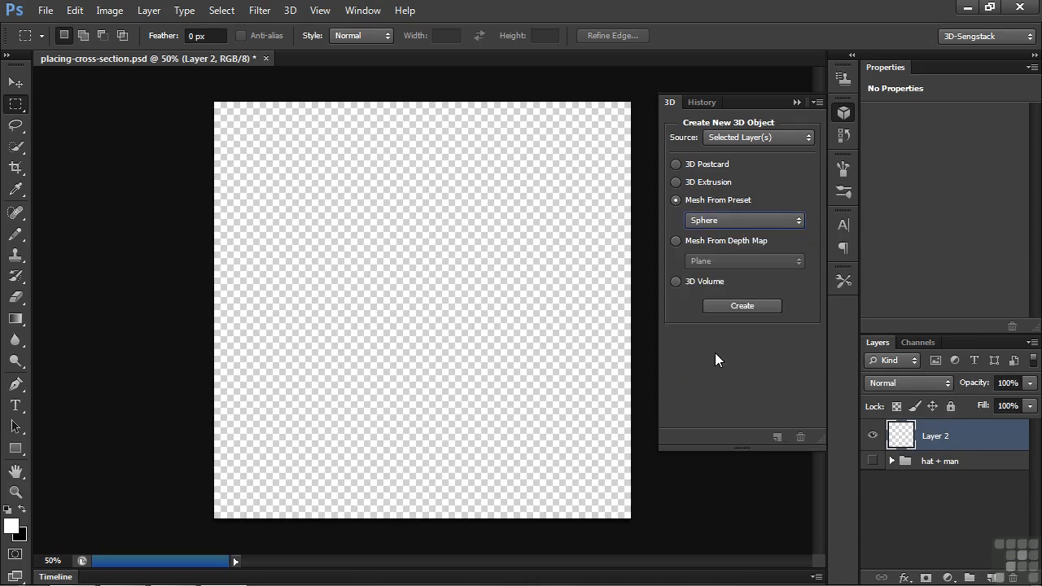
{"action": "left_click", "coordinate": [740, 305]}
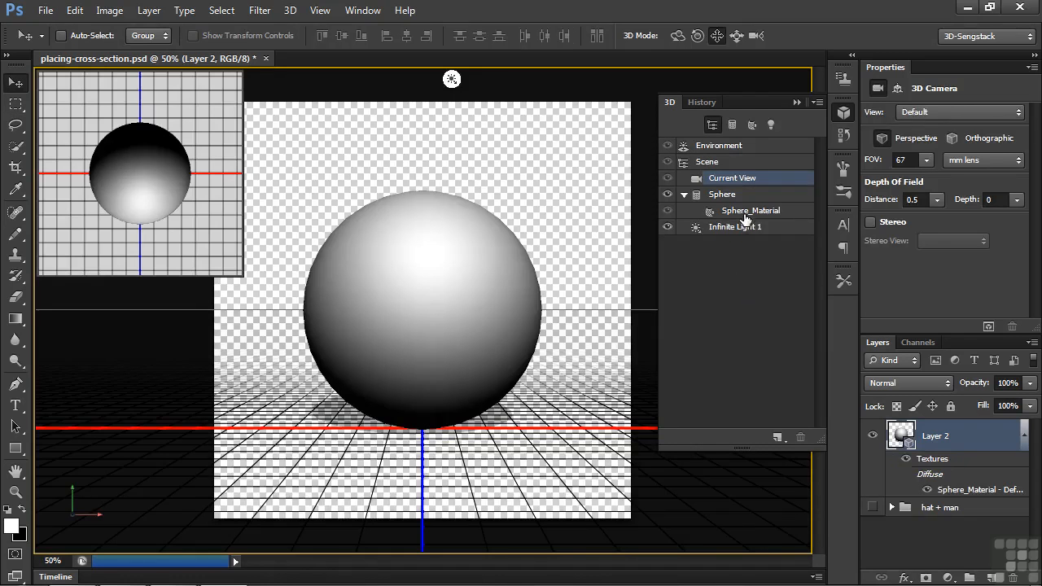
Replace the diffuse texture of the Sphere_Material with earth-1.jpg from the NASA files folder
{"action": "left_click", "coordinate": [745, 215]}
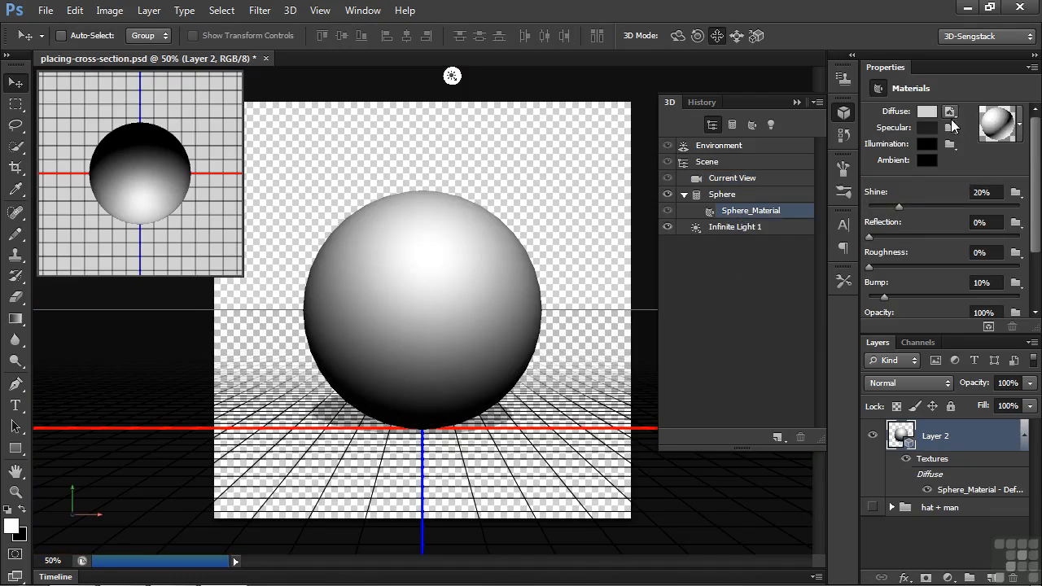
{"action": "left_click", "coordinate": [951, 113]}
{"action": "left_click", "coordinate": [947, 193]}
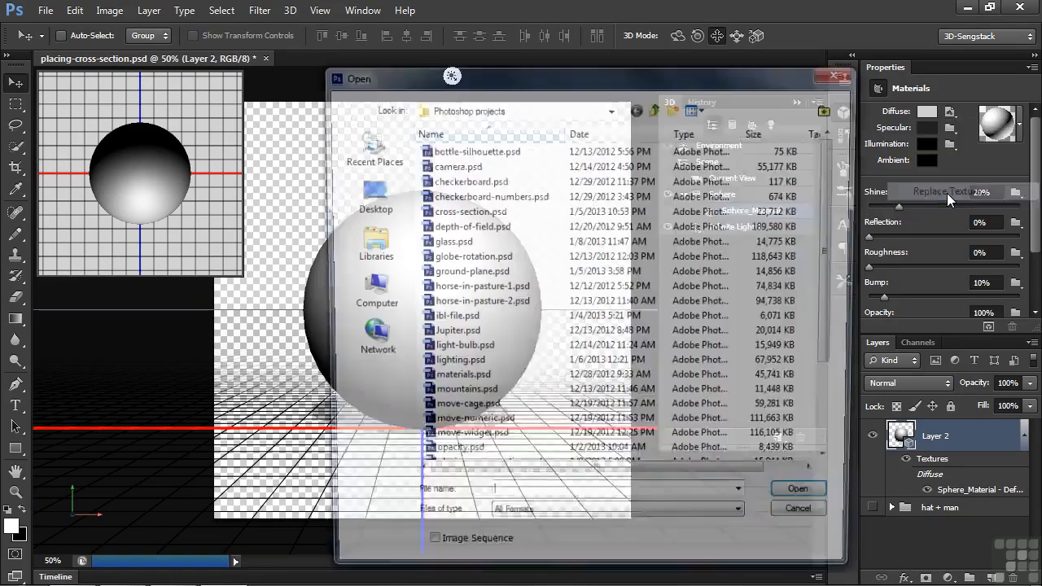
{"action": "left_click", "coordinate": [658, 108]}
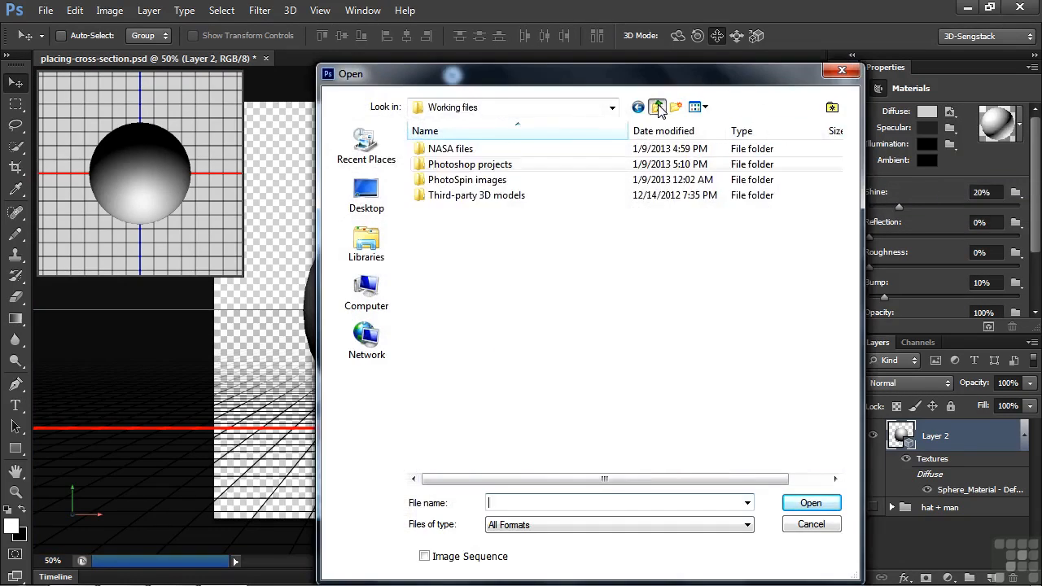
{"action": "double_click", "coordinate": [456, 150]}
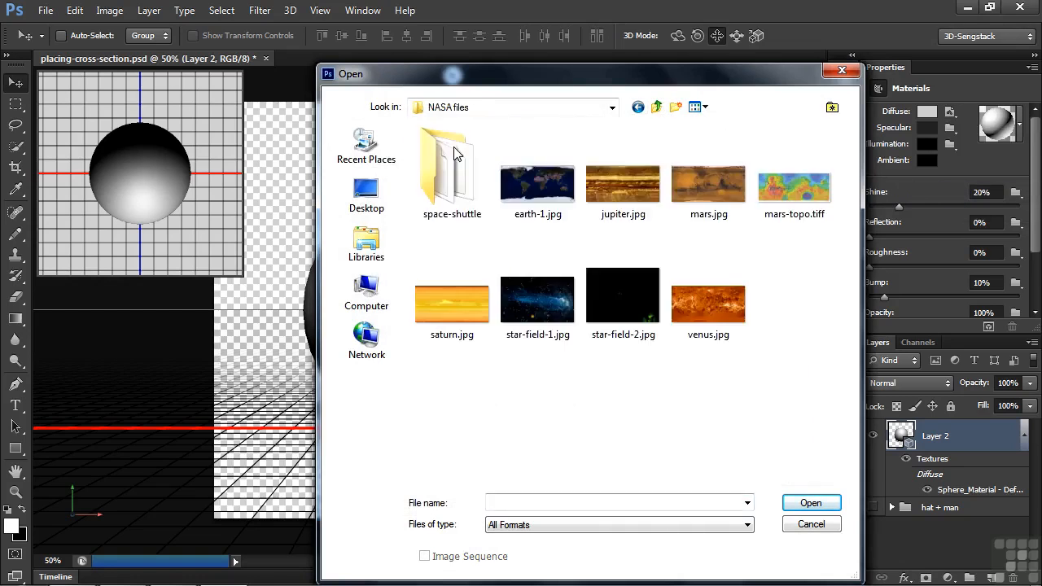
{"action": "double_click", "coordinate": [551, 189]}
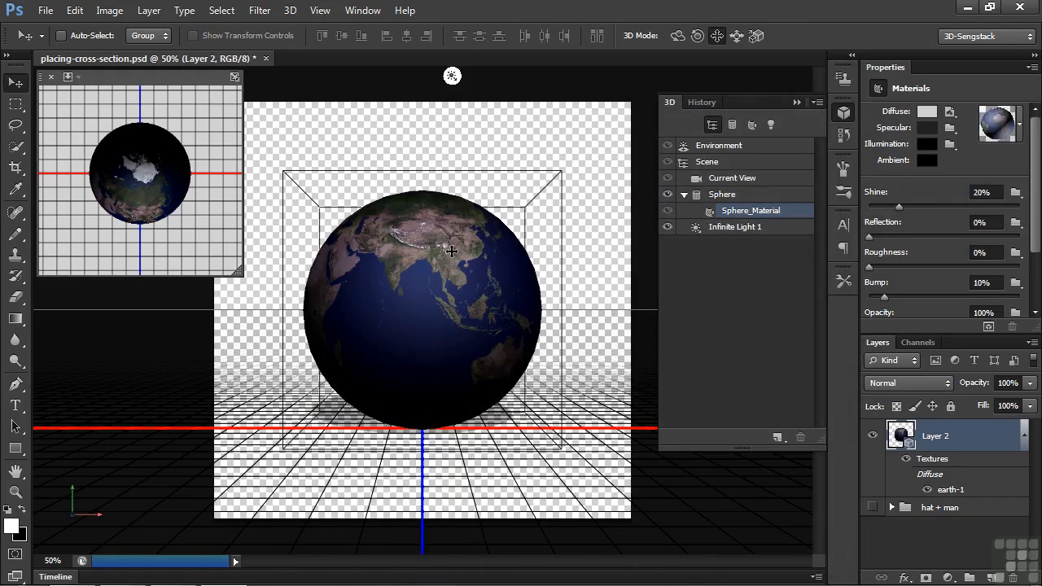
Enable the cross section for the 3D scene and slice the globe along the Y-Axis
{"action": "left_click", "coordinate": [705, 162]}
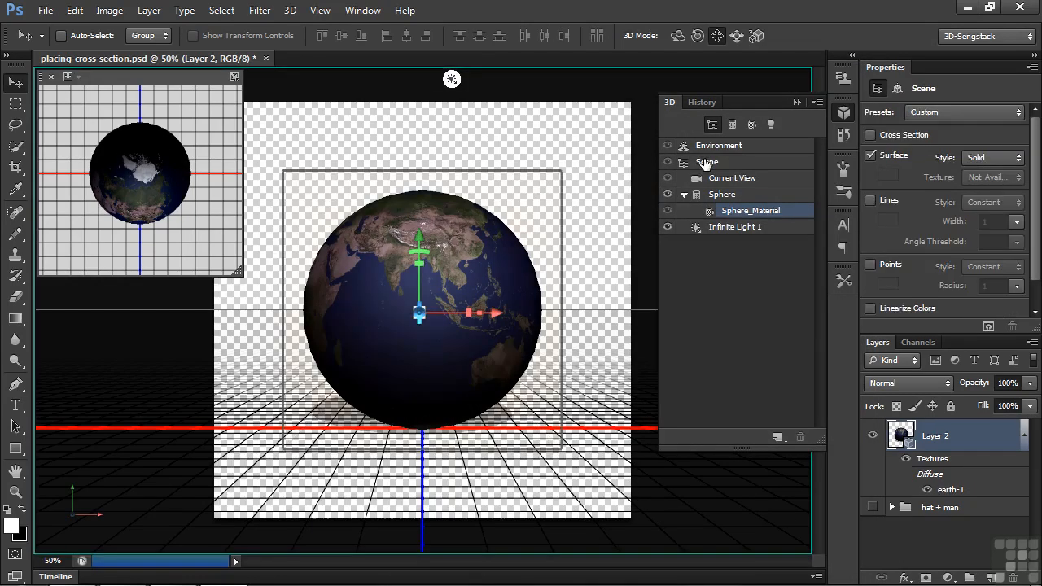
{"action": "left_click", "coordinate": [871, 135]}
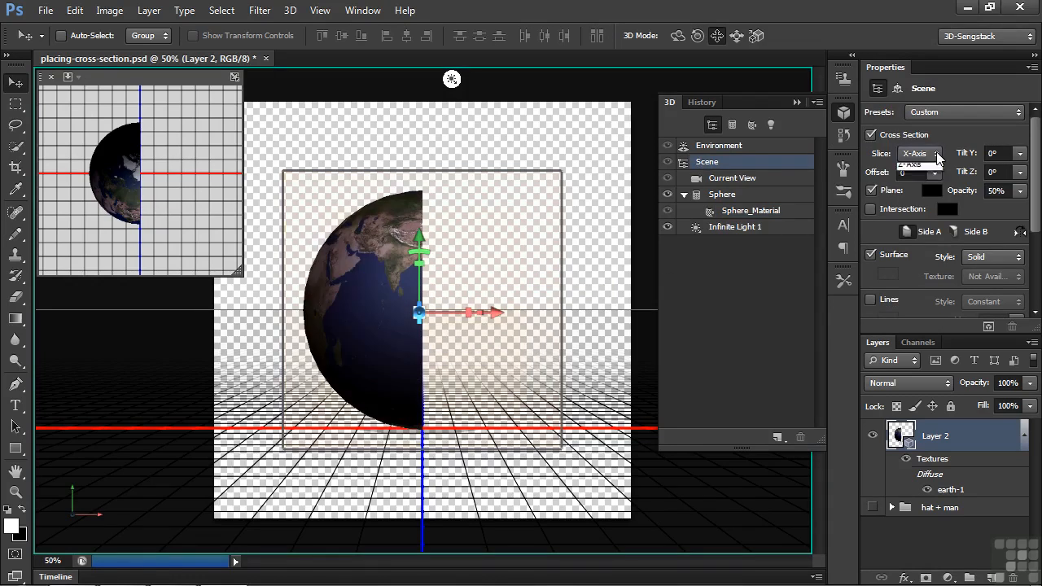
{"action": "left_click", "coordinate": [936, 155]}
{"action": "left_click", "coordinate": [910, 183]}
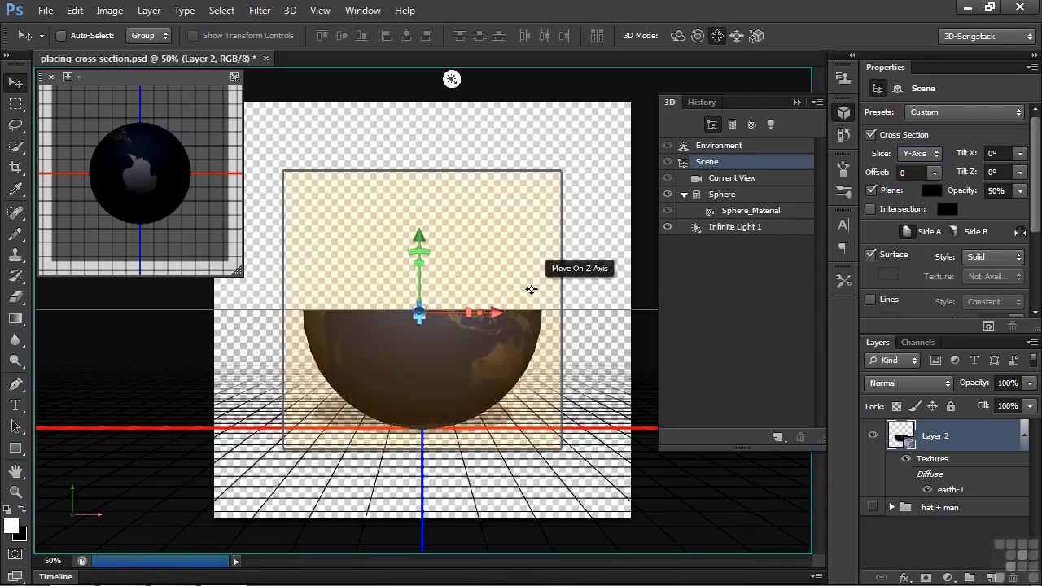
{"action": "left_click", "coordinate": [586, 283]}
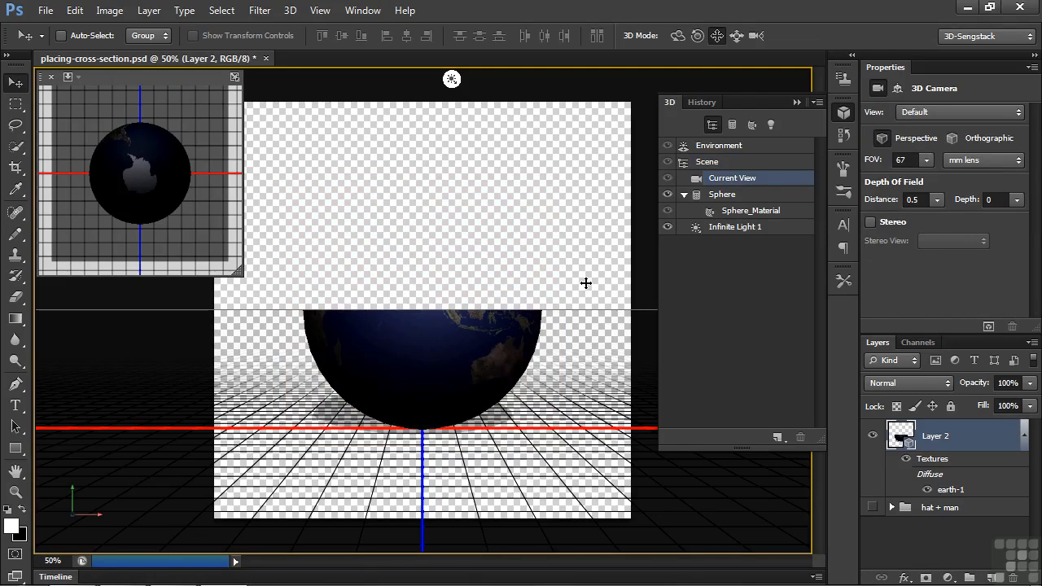
Try tilting the whole 3D scene forward and rendering it, and revert to the last Set 3D Render Settings history state
{"action": "left_click", "coordinate": [706, 162]}
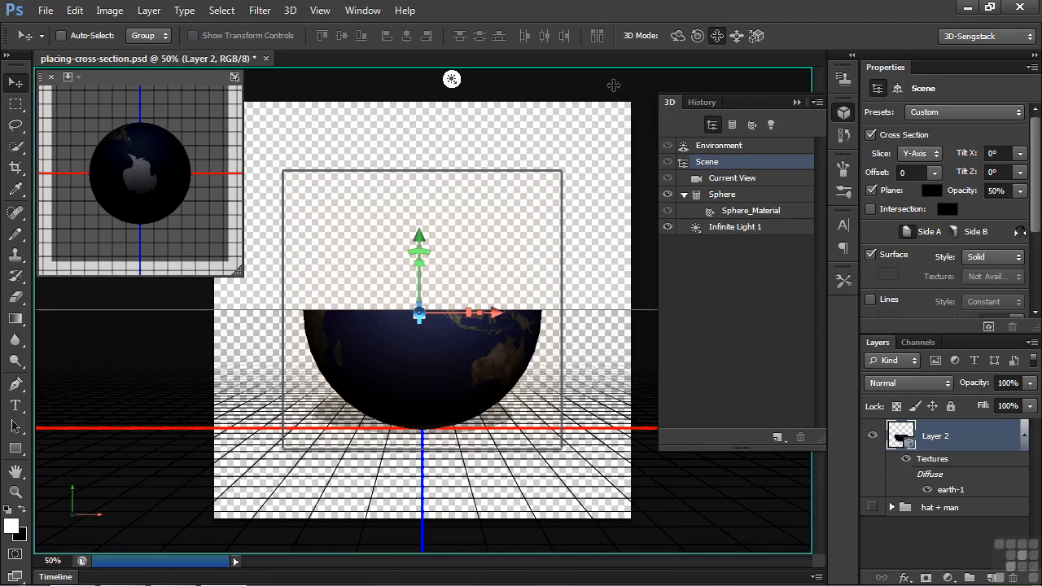
{"action": "left_click", "coordinate": [678, 36]}
{"action": "left_click_drag", "start_coordinate": [417, 130], "coordinate": [417, 192]}
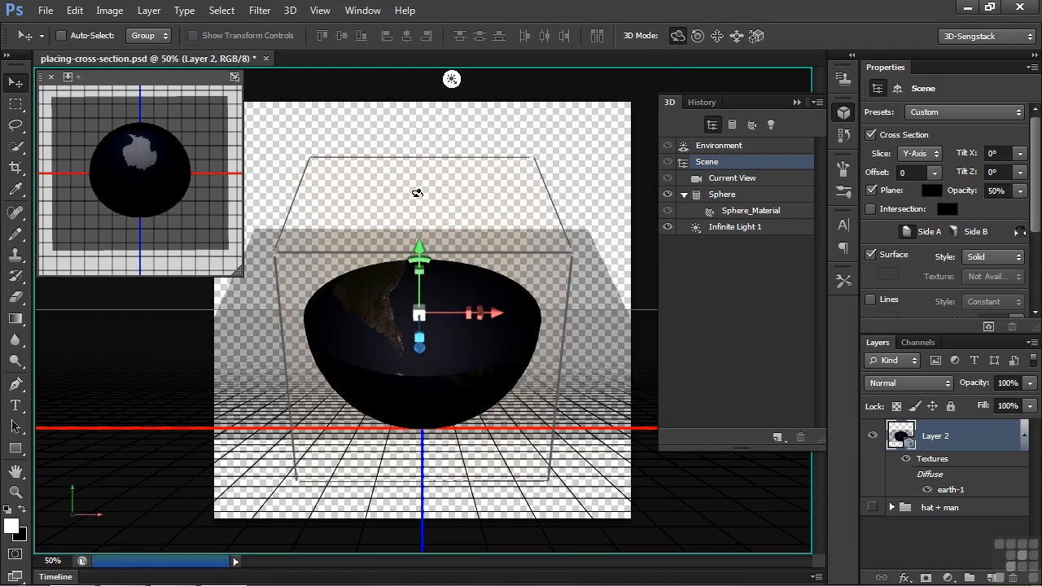
{"action": "left_click", "coordinate": [990, 327]}
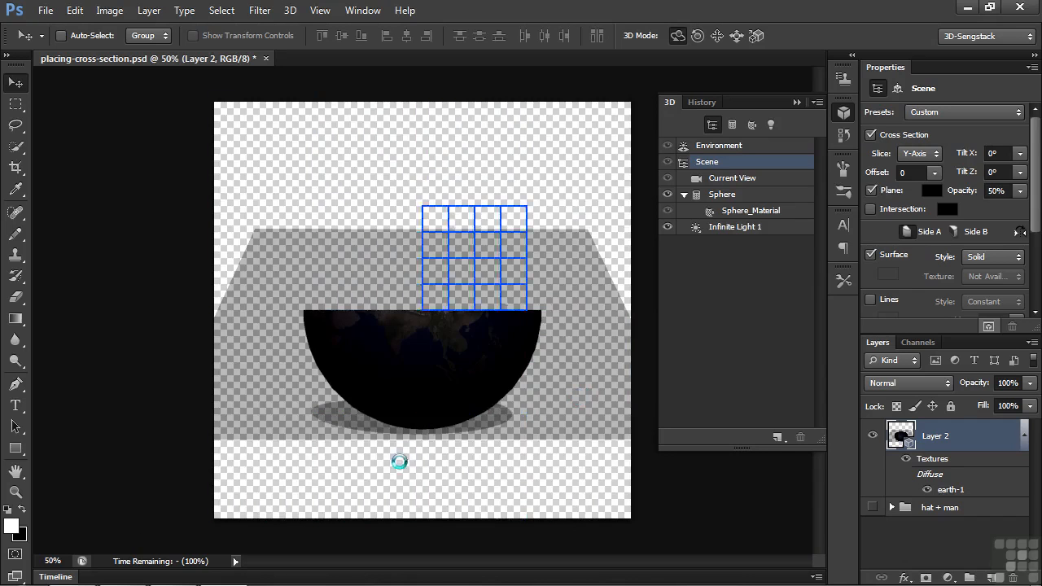
{"action": "left_click", "coordinate": [394, 467]}
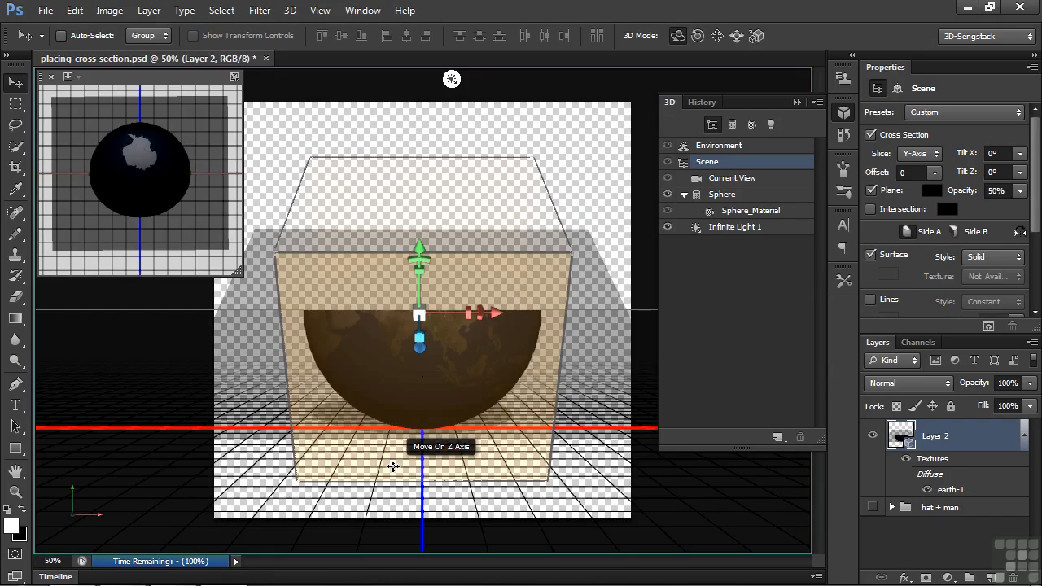
{"action": "left_click", "coordinate": [702, 102]}
{"action": "left_click", "coordinate": [727, 247]}
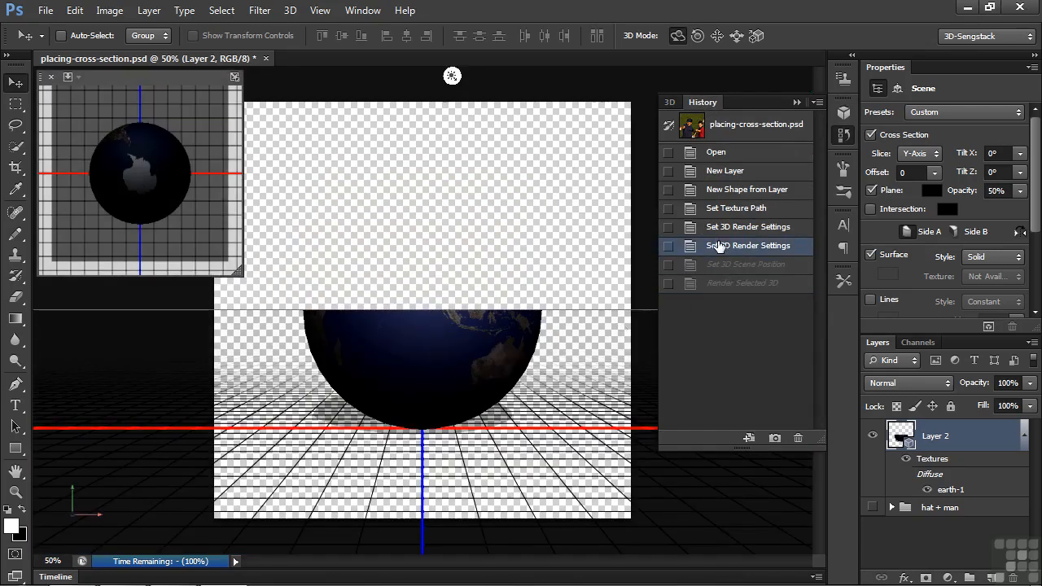
Rotate only the Sphere mesh slightly forward within the cross-sectioned scene
{"action": "left_click", "coordinate": [669, 101]}
{"action": "left_click", "coordinate": [720, 194]}
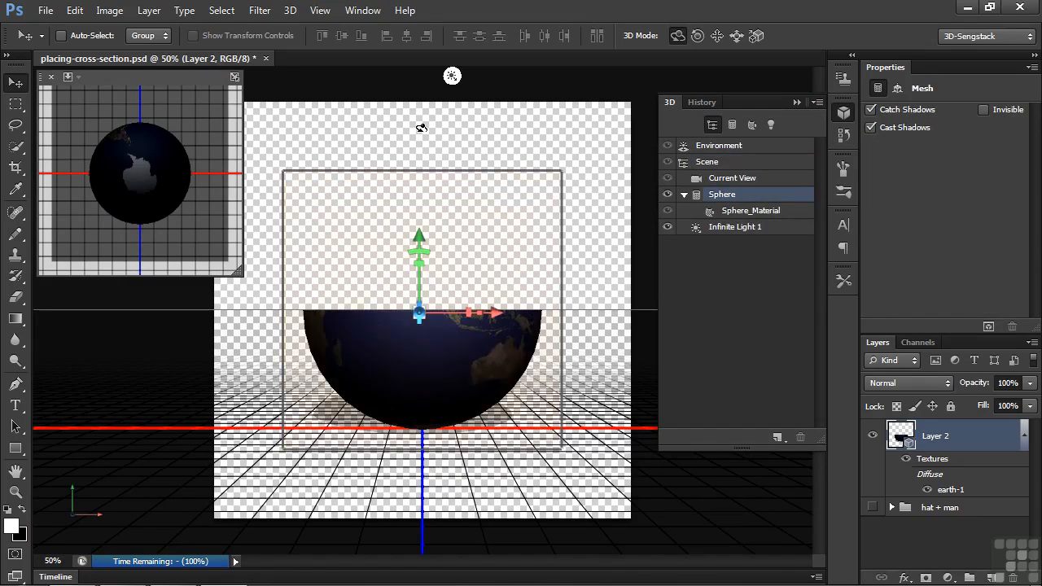
{"action": "mouse_move", "coordinate": [424, 145]}
{"action": "left_mouse_down"}
{"action": "mouse_move", "coordinate": [422, 195]}
{"action": "mouse_move", "coordinate": [425, 128]}
{"action": "mouse_move", "coordinate": [429, 176]}
{"action": "mouse_move", "coordinate": [428, 158]}
{"action": "left_mouse_up"}
Hide the scene's cross-section plane and orbit the camera to look down into the hollow half globe
{"action": "left_click", "coordinate": [727, 166]}
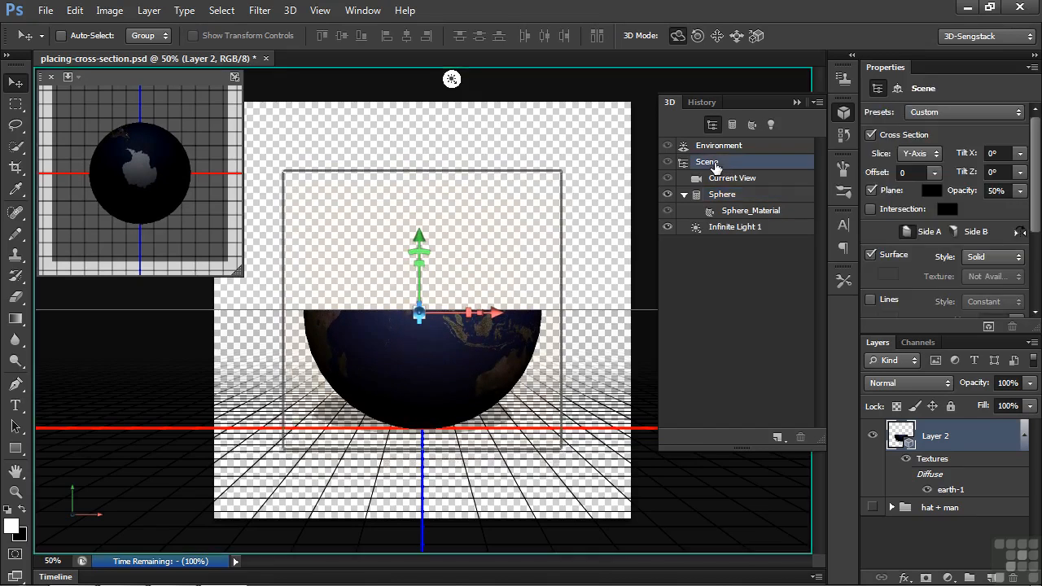
{"action": "mouse_move", "coordinate": [966, 155]}
{"action": "left_mouse_down"}
{"action": "mouse_move", "coordinate": [943, 153]}
{"action": "mouse_move", "coordinate": [967, 161]}
{"action": "left_mouse_up"}
{"action": "left_click", "coordinate": [871, 192]}
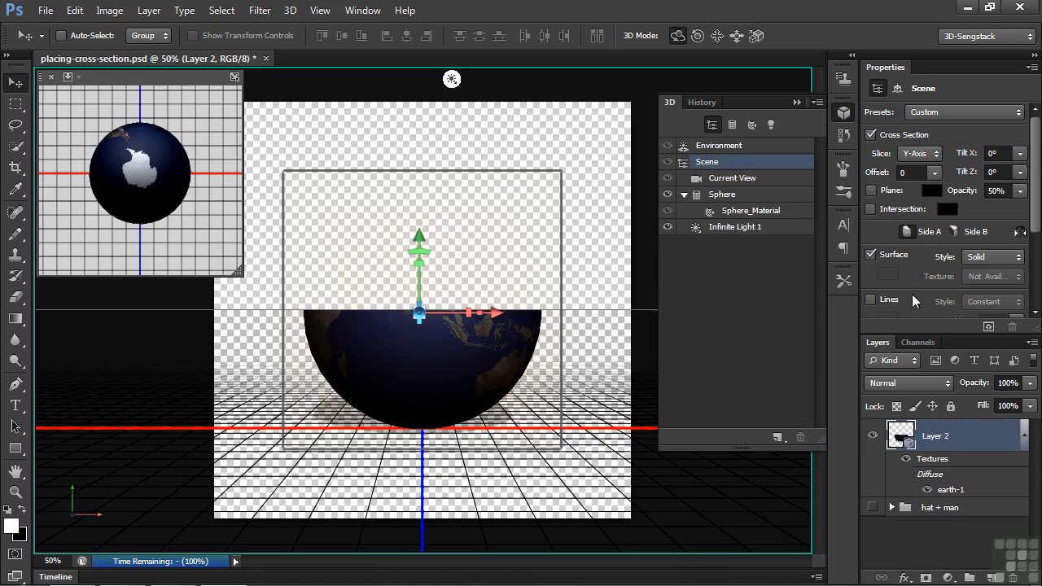
{"action": "left_click", "coordinate": [749, 181]}
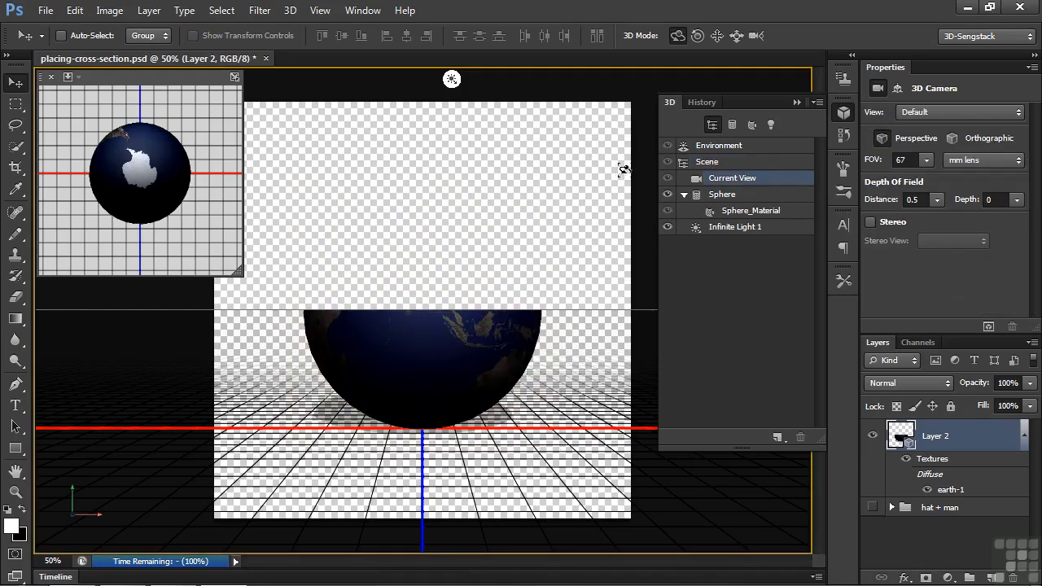
{"action": "left_click_drag", "start_coordinate": [489, 145], "coordinate": [492, 163]}
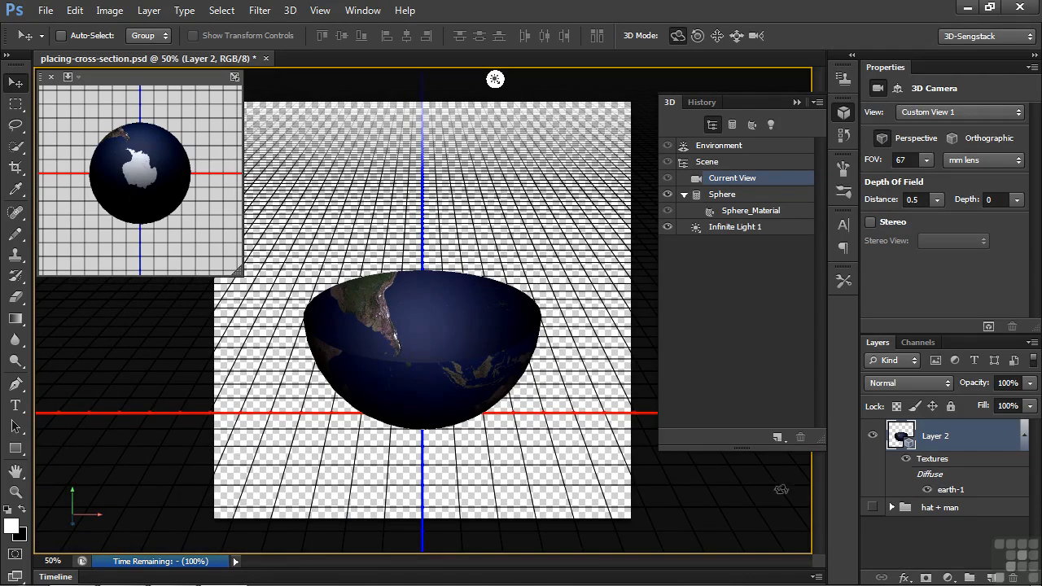
Create a Wine Bottle from a mesh preset on a new layer and merge it with the globe's 3D layer
{"action": "left_click", "coordinate": [991, 578]}
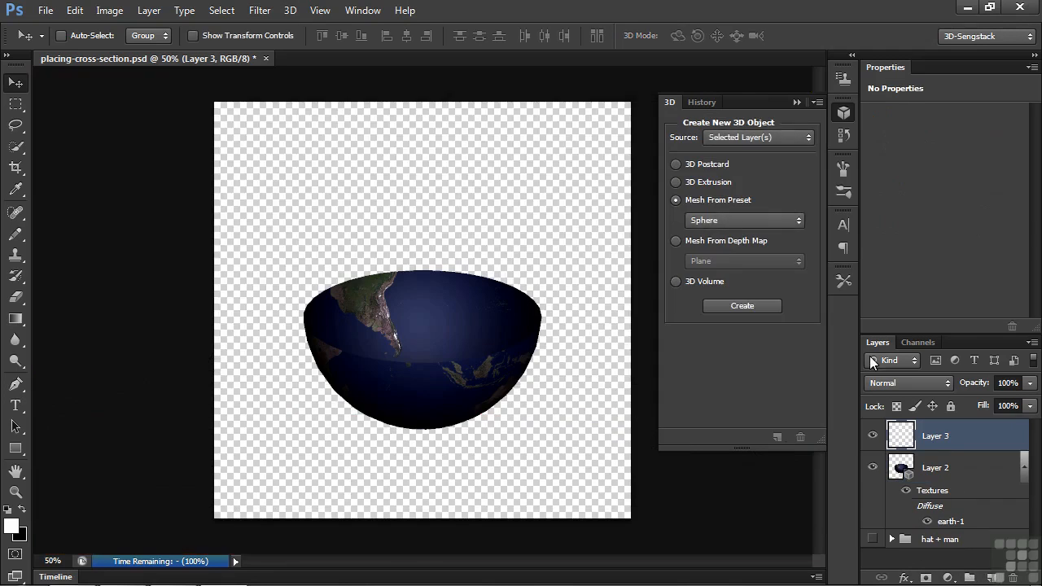
{"action": "left_click", "coordinate": [787, 226]}
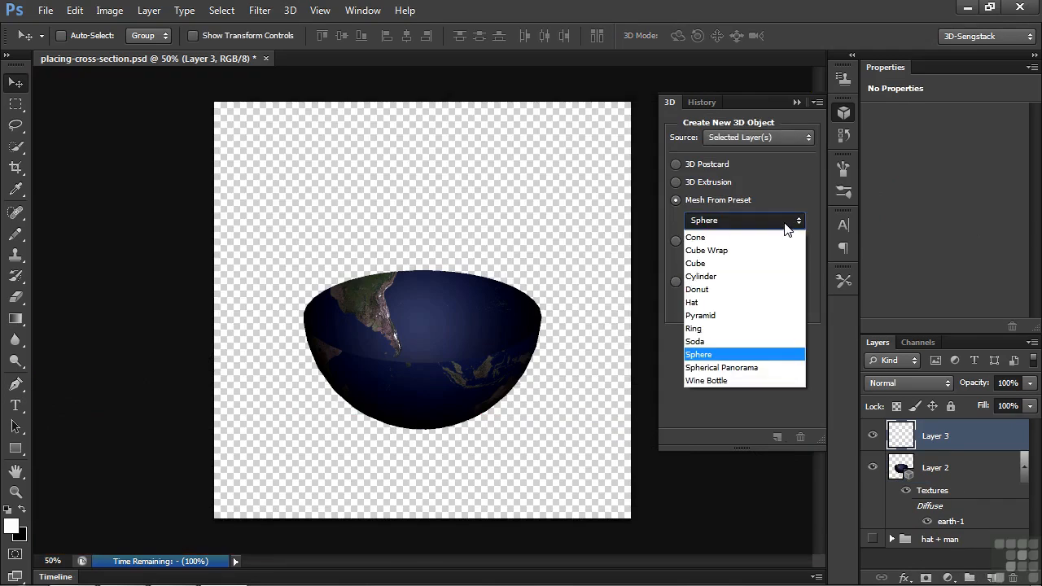
{"action": "left_click", "coordinate": [738, 382]}
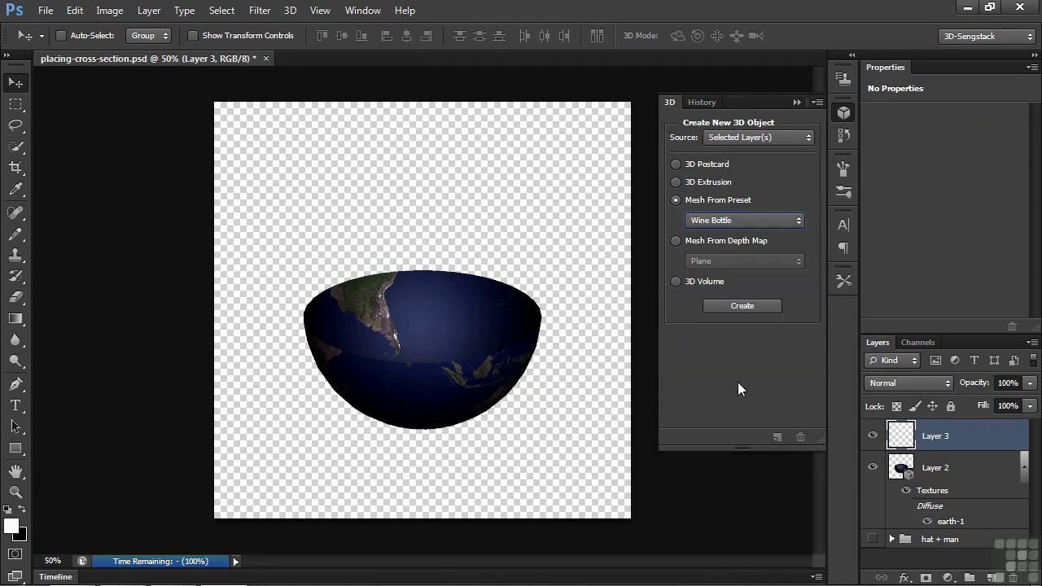
{"action": "left_click", "coordinate": [737, 306]}
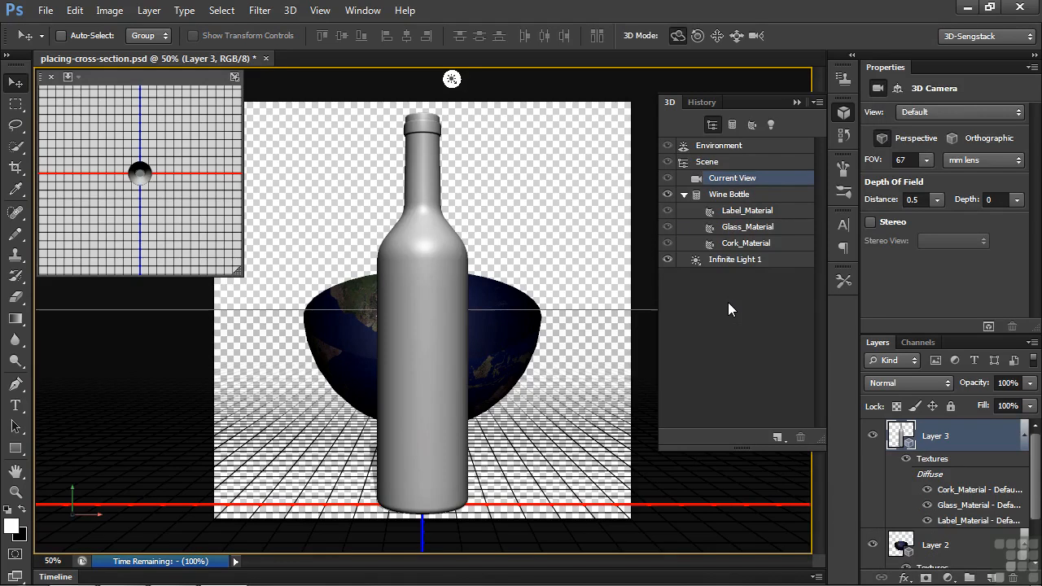
{"action": "left_click", "coordinate": [1032, 343]}
{"action": "left_click", "coordinate": [926, 530]}
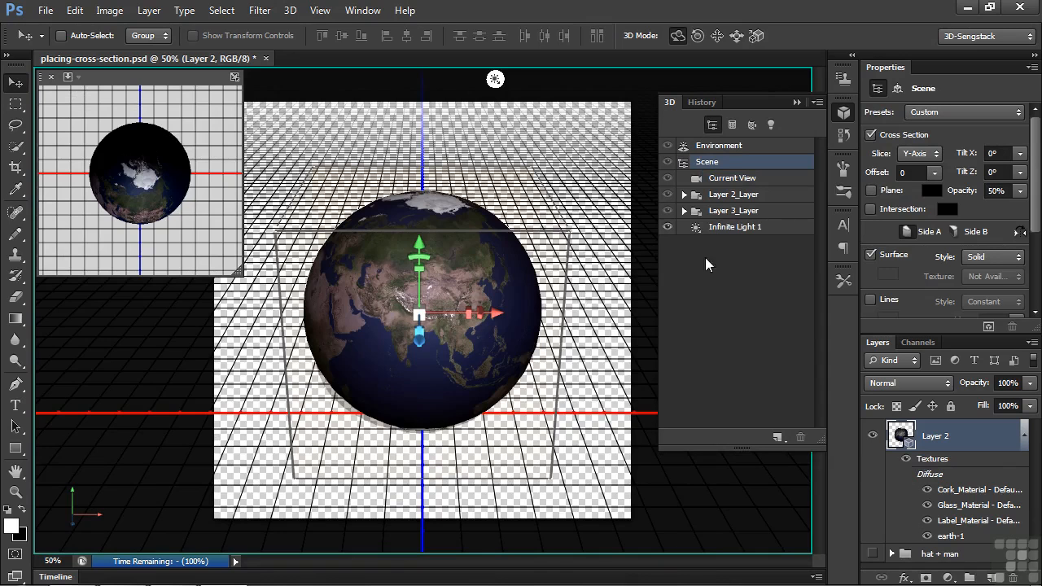
Toggle the cross-section plane on and off for the merged globe and bottle, and set the slice offset to +7
{"action": "left_click", "coordinate": [871, 190]}
{"action": "left_click", "coordinate": [872, 190]}
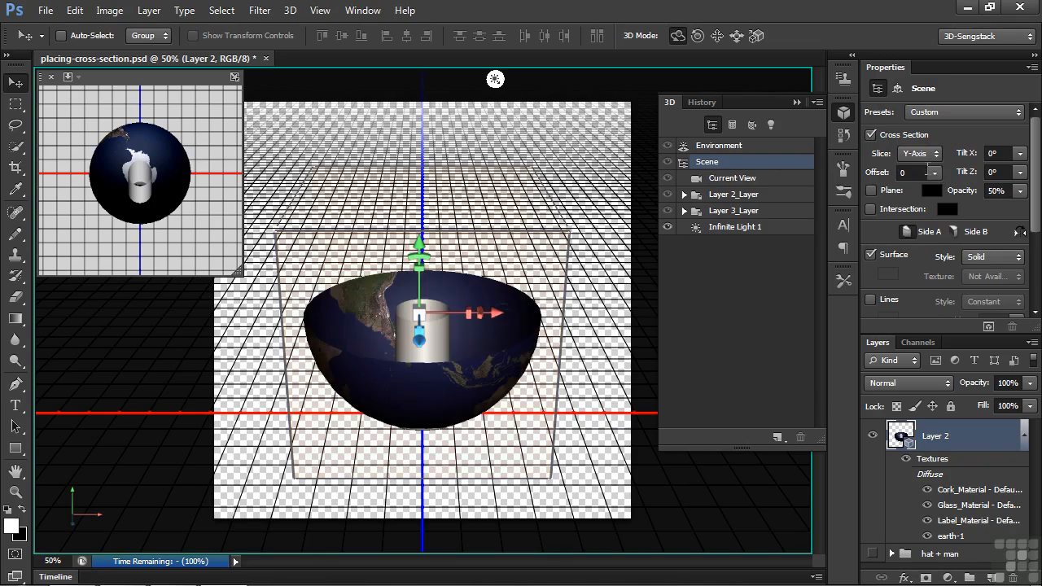
{"action": "left_click", "coordinate": [935, 174]}
{"action": "mouse_move", "coordinate": [935, 190]}
{"action": "left_mouse_down"}
{"action": "mouse_move", "coordinate": [958, 192]}
{"action": "mouse_move", "coordinate": [929, 196]}
{"action": "mouse_move", "coordinate": [937, 210]}
{"action": "left_mouse_up"}
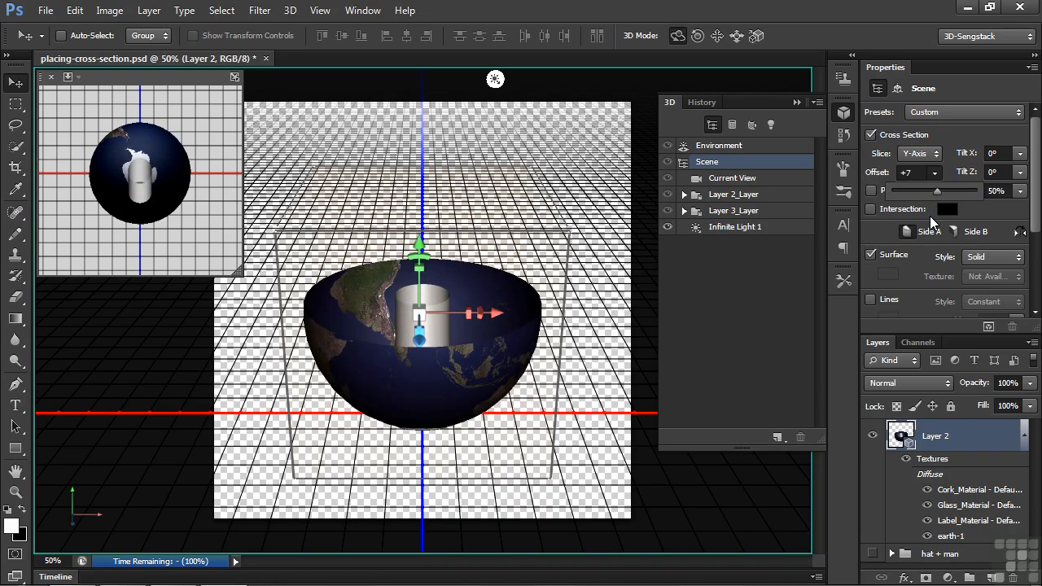
Hide Layer 2 and create a Cube Wrap from a mesh preset on a new layer
{"action": "left_click", "coordinate": [875, 438]}
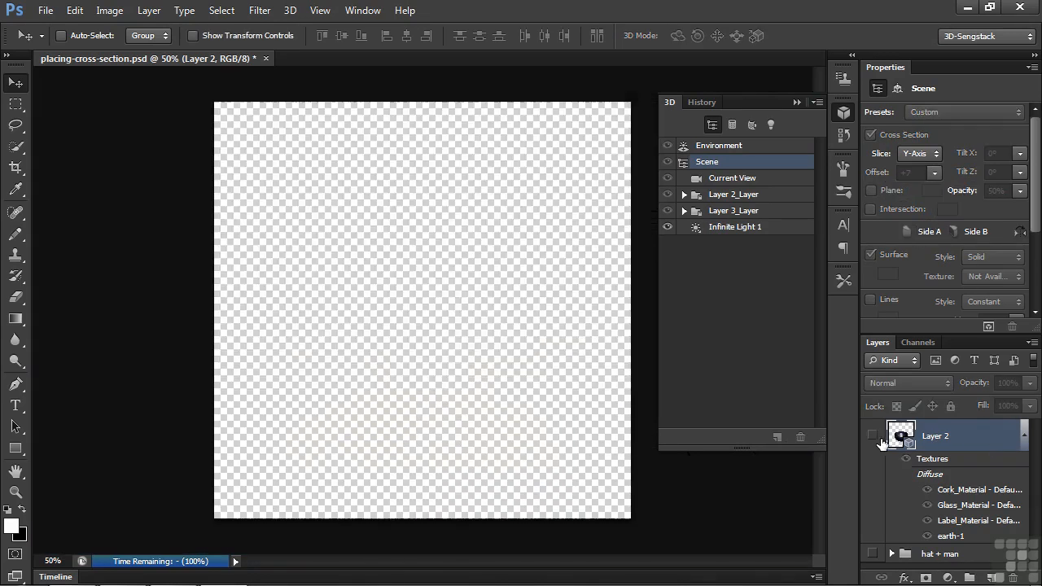
{"action": "left_click", "coordinate": [992, 577]}
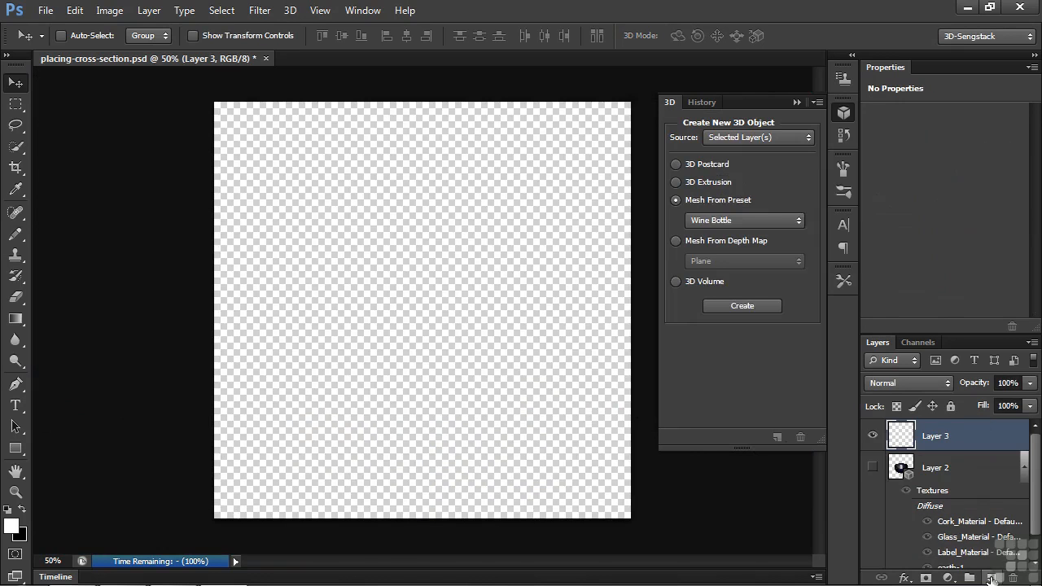
{"action": "left_click", "coordinate": [786, 220]}
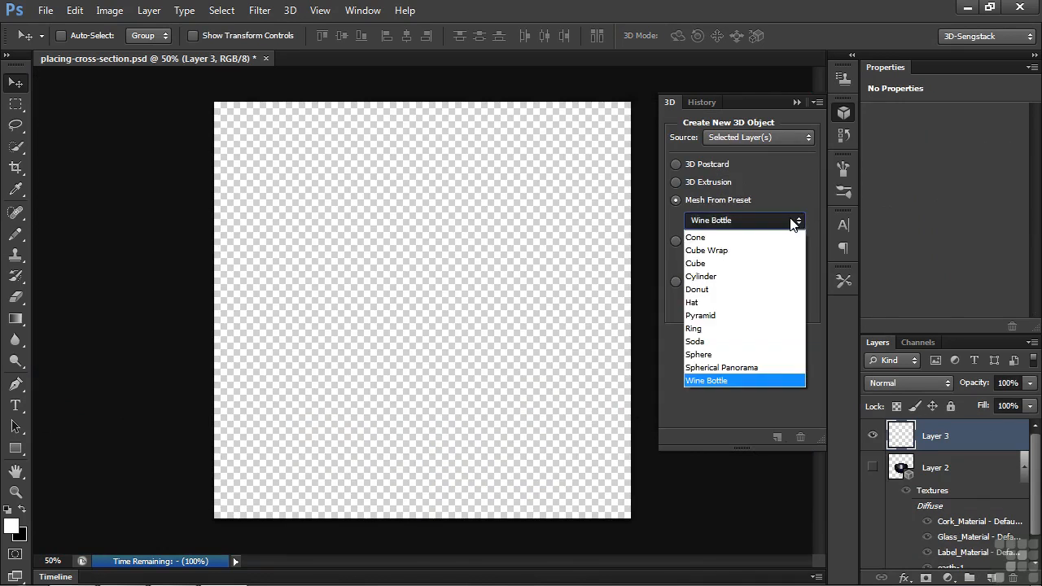
{"action": "left_click", "coordinate": [724, 253]}
{"action": "left_click", "coordinate": [738, 305]}
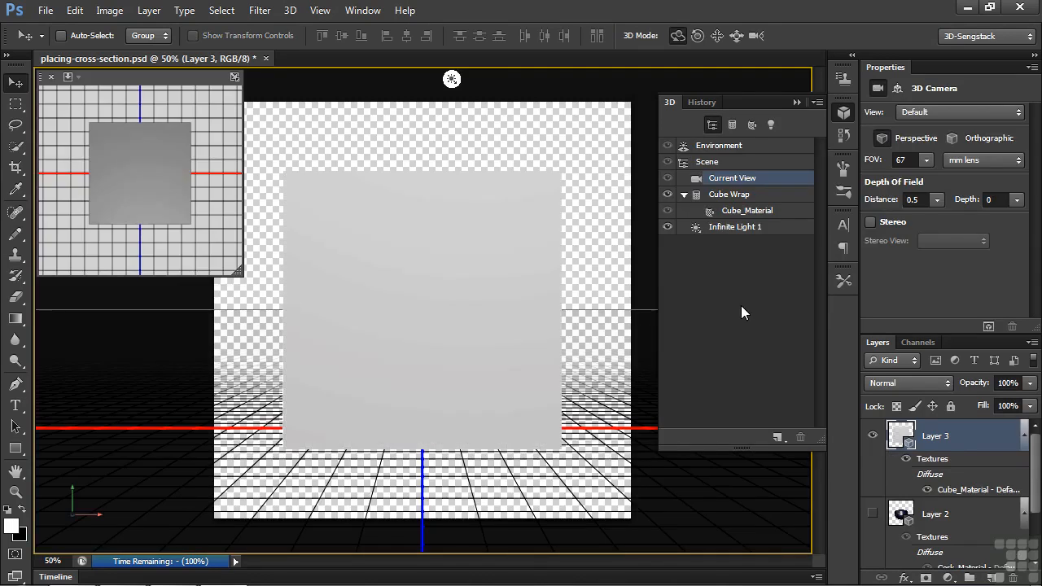
Apply the red brick material preset to the cube's Cube_Material
{"action": "left_click", "coordinate": [755, 212]}
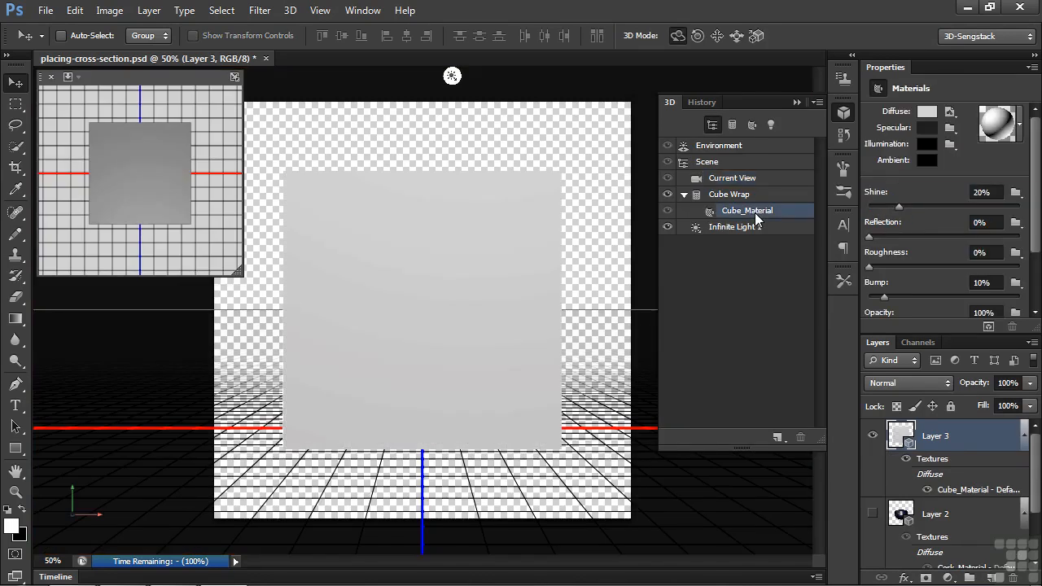
{"action": "left_click", "coordinate": [1022, 125]}
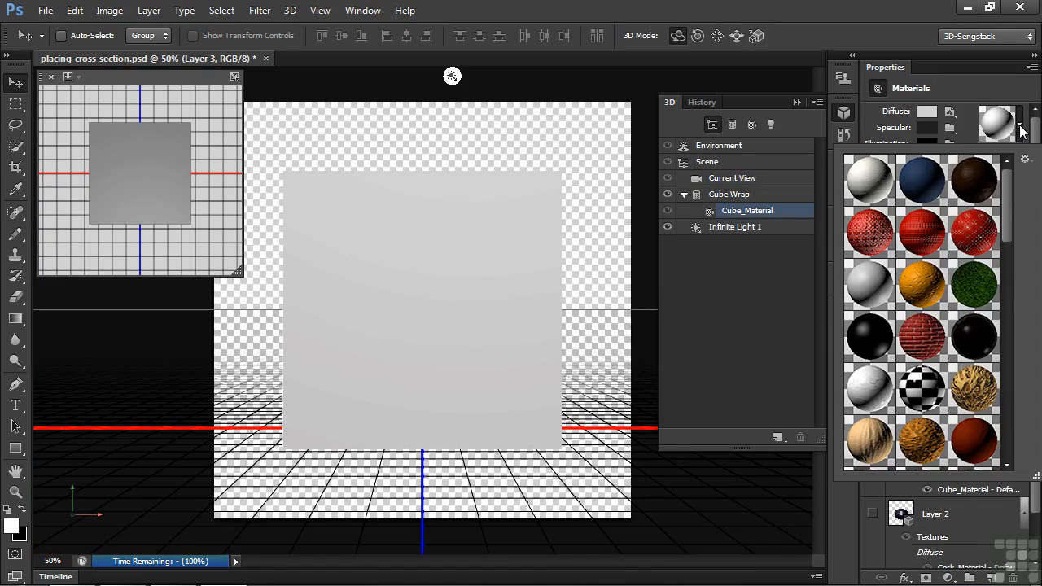
{"action": "left_click_drag", "start_coordinate": [1015, 203], "coordinate": [1010, 224]}
{"action": "left_click", "coordinate": [923, 256]}
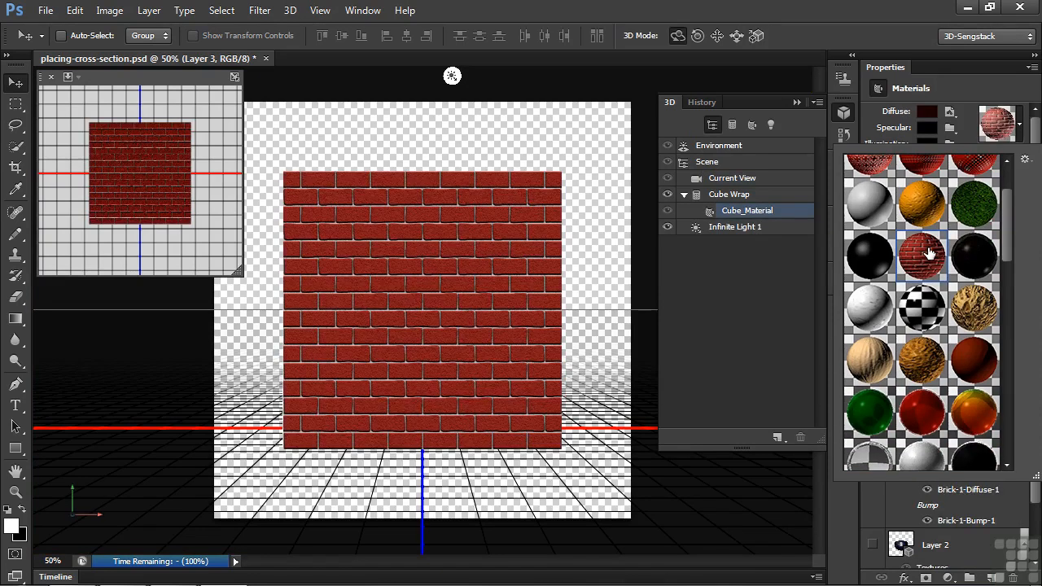
{"action": "left_click", "coordinate": [1021, 129]}
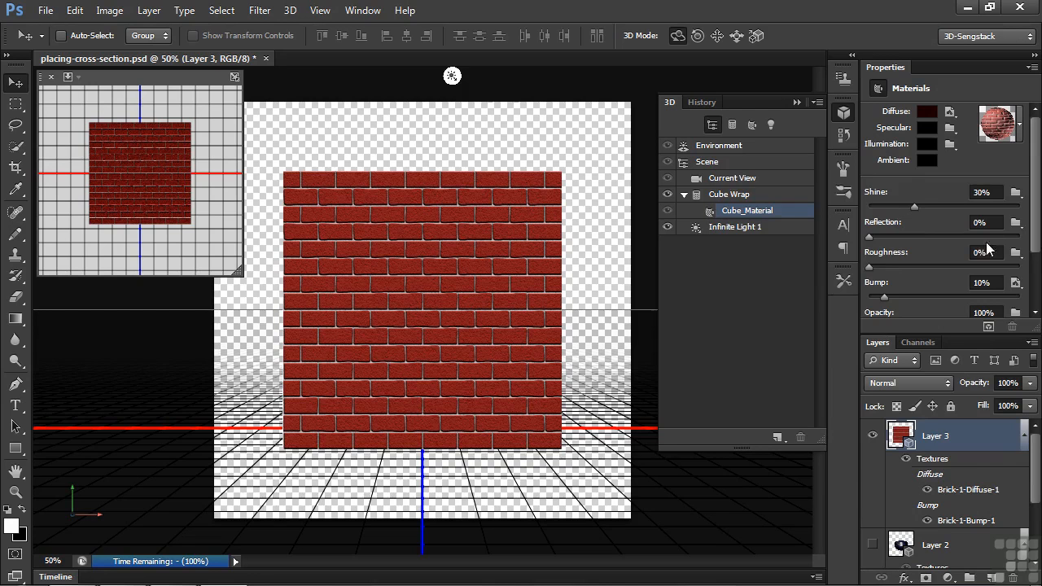
Enable the scene's cross section on the brick cube, slicing along the Z-Axis with an offset of +56
{"action": "left_click", "coordinate": [710, 163]}
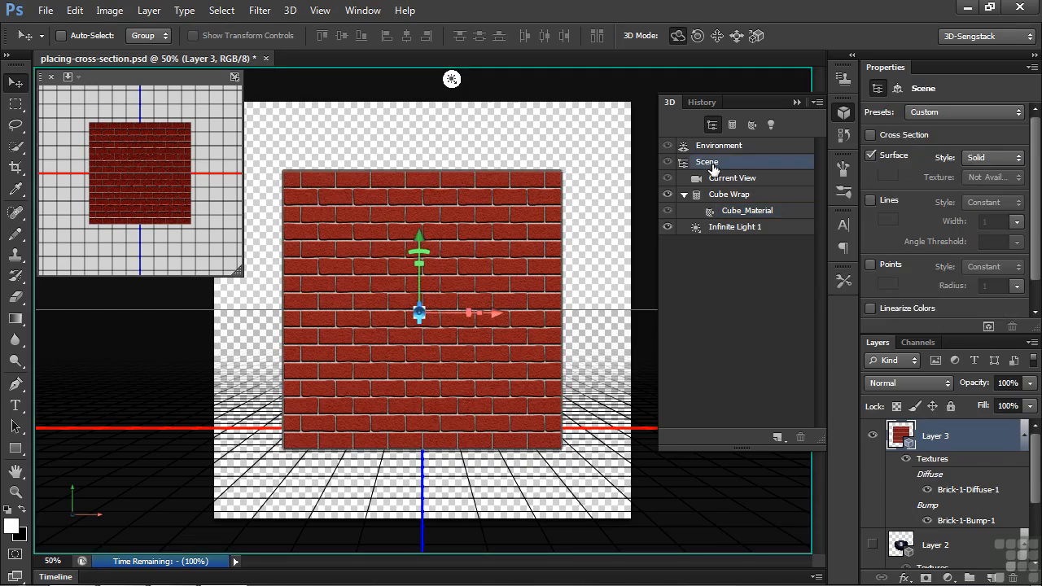
{"action": "left_click", "coordinate": [871, 135]}
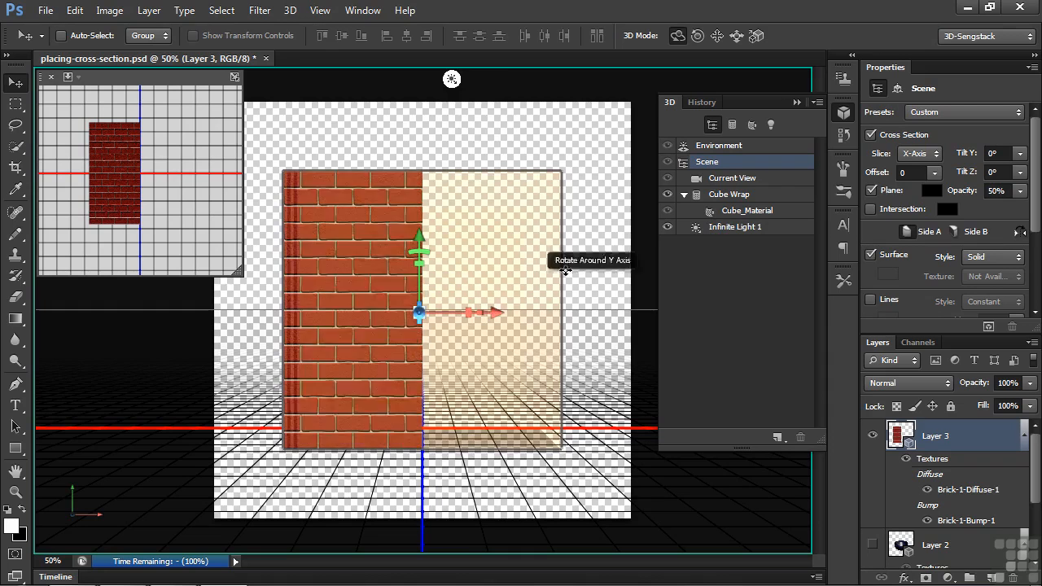
{"action": "left_click", "coordinate": [936, 154]}
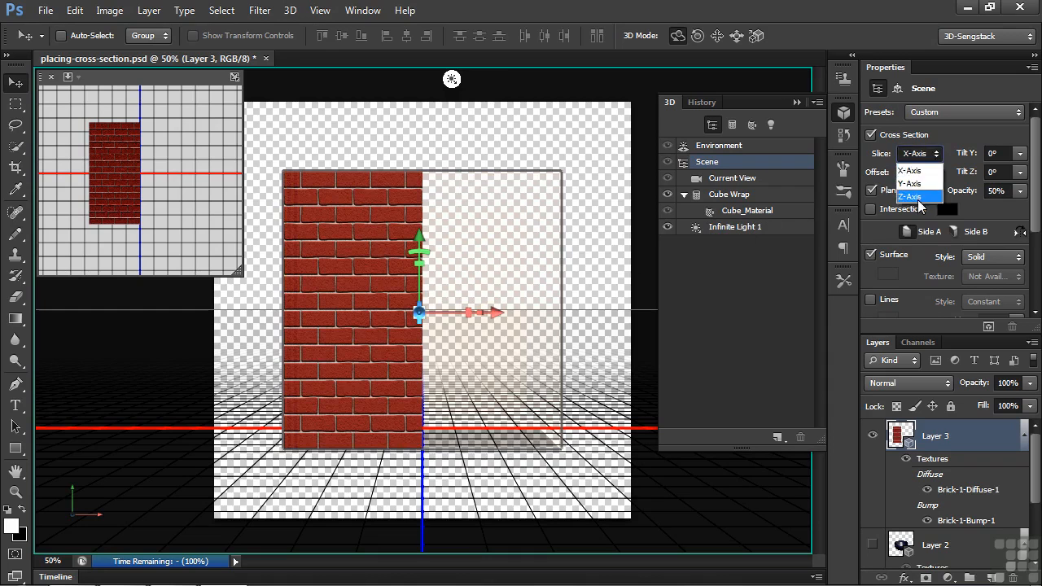
{"action": "left_click", "coordinate": [912, 196]}
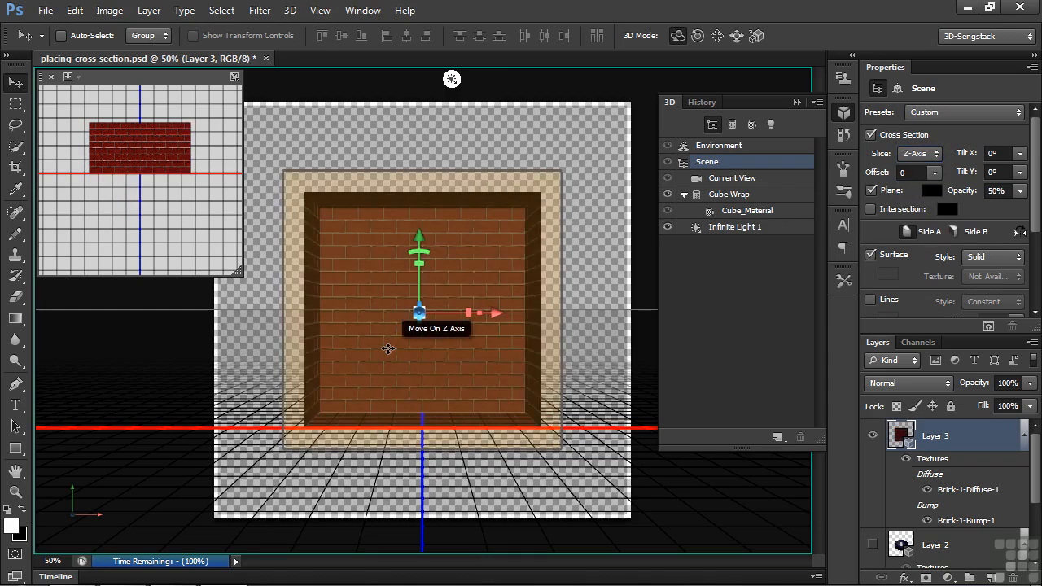
{"action": "left_click", "coordinate": [935, 173]}
{"action": "left_click_drag", "start_coordinate": [934, 193], "coordinate": [956, 217]}
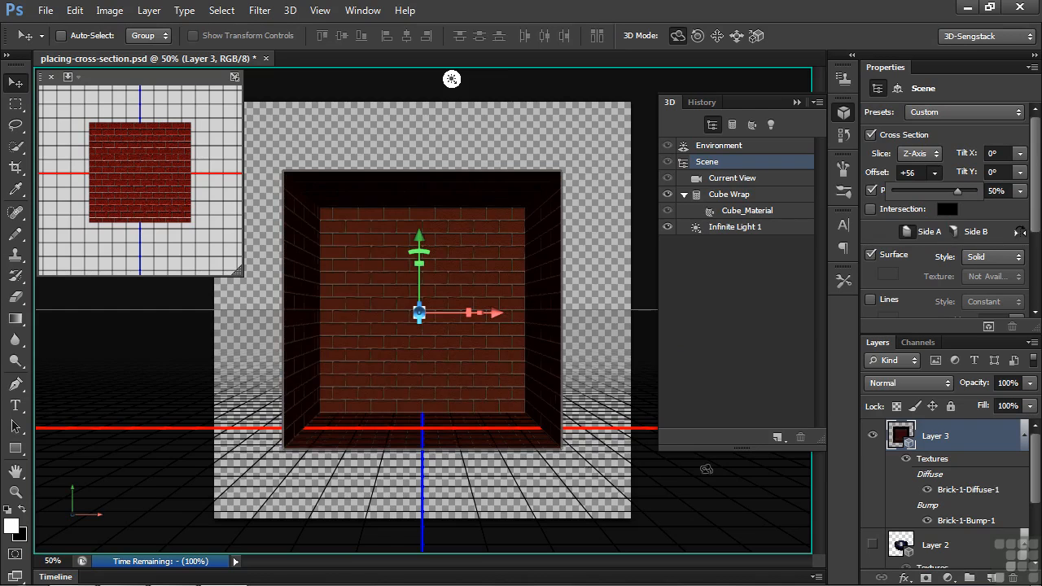
Create a Donut from a mesh preset on a new layer above the brick cube
{"action": "left_click", "coordinate": [992, 578]}
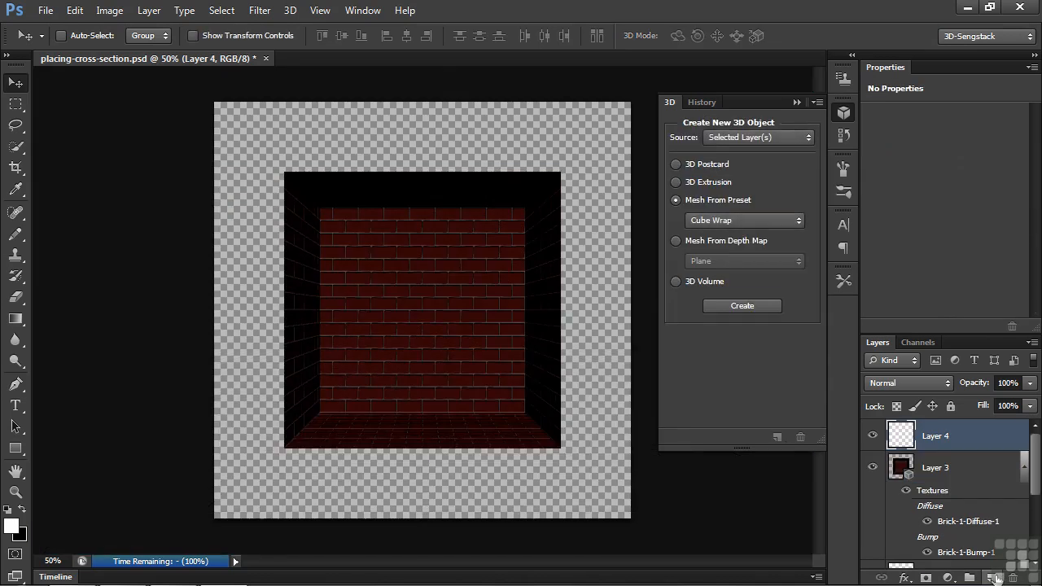
{"action": "left_click", "coordinate": [797, 222]}
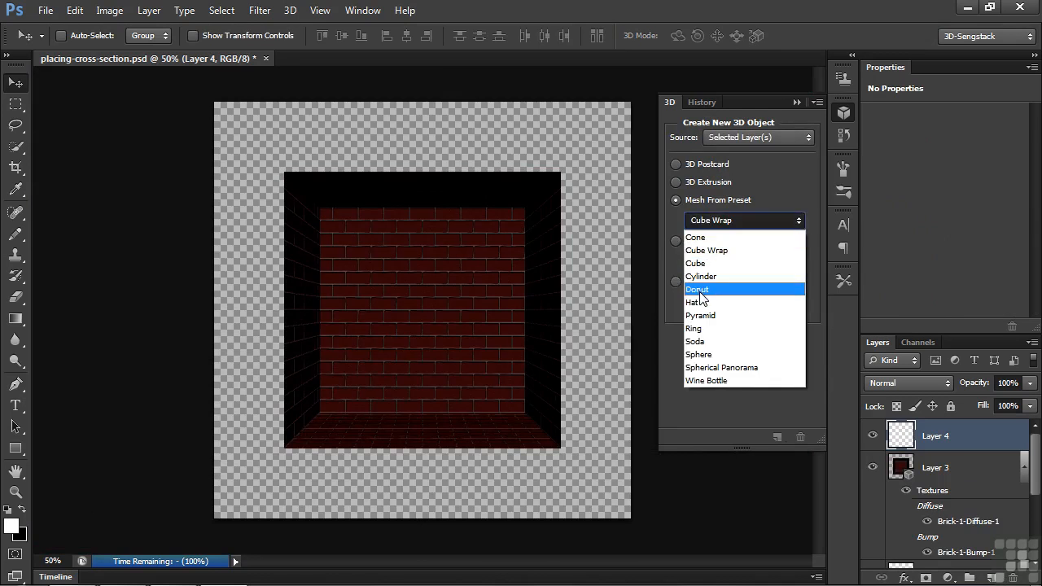
{"action": "left_click", "coordinate": [699, 291]}
{"action": "left_click", "coordinate": [752, 311]}
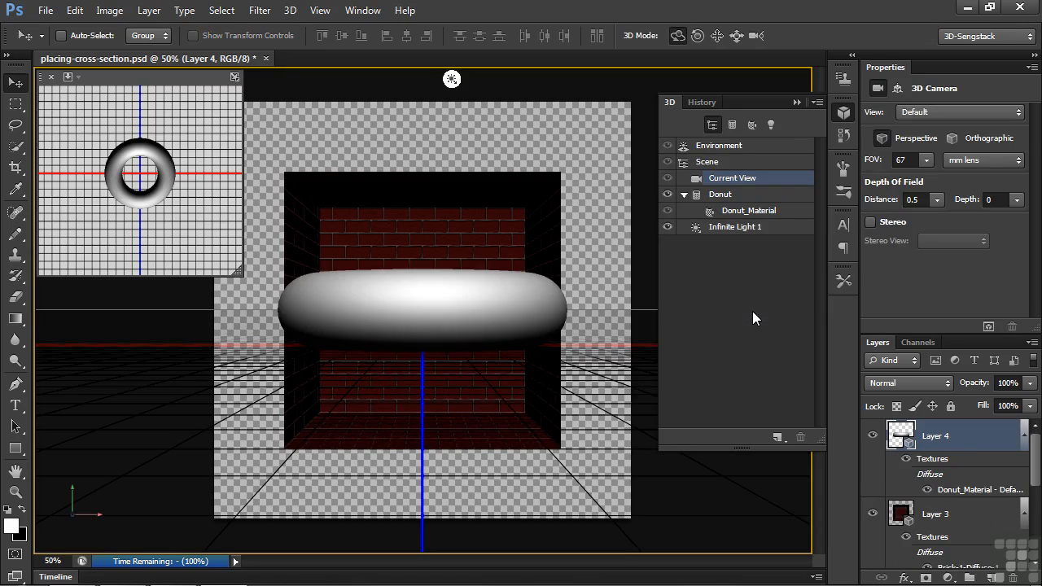
Apply the shiny orange-gold metallic material preset to Donut_Material
{"action": "left_click", "coordinate": [758, 213]}
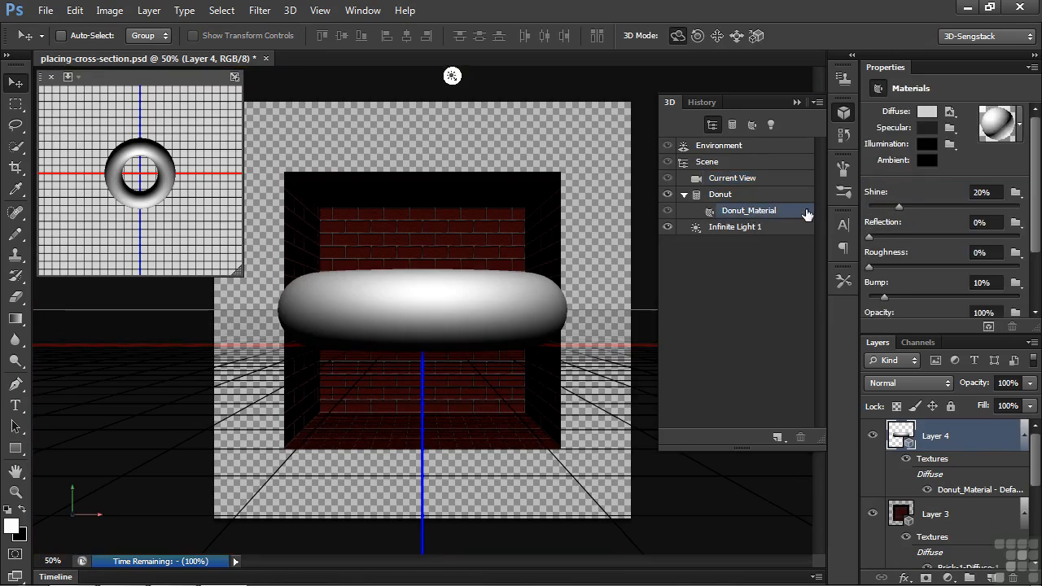
{"action": "left_click", "coordinate": [1019, 123]}
{"action": "left_click_drag", "start_coordinate": [1009, 213], "coordinate": [1013, 279]}
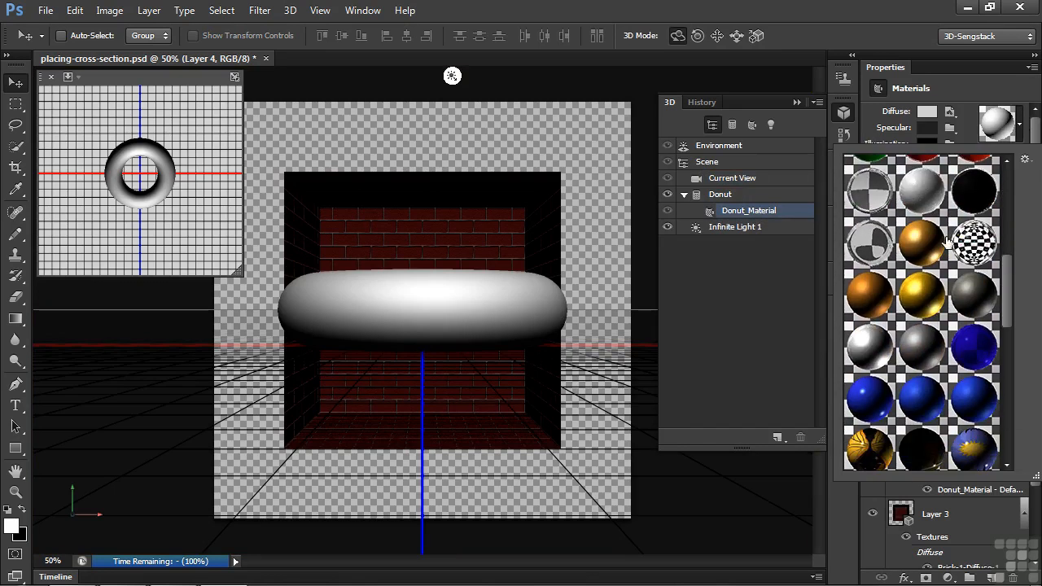
{"action": "left_click", "coordinate": [916, 243]}
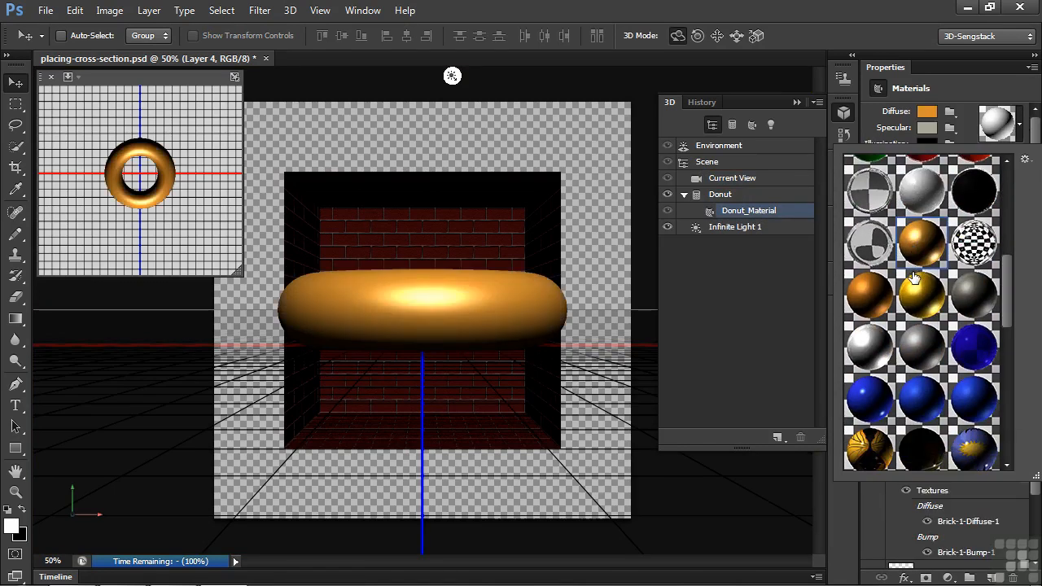
{"action": "left_click", "coordinate": [1023, 130]}
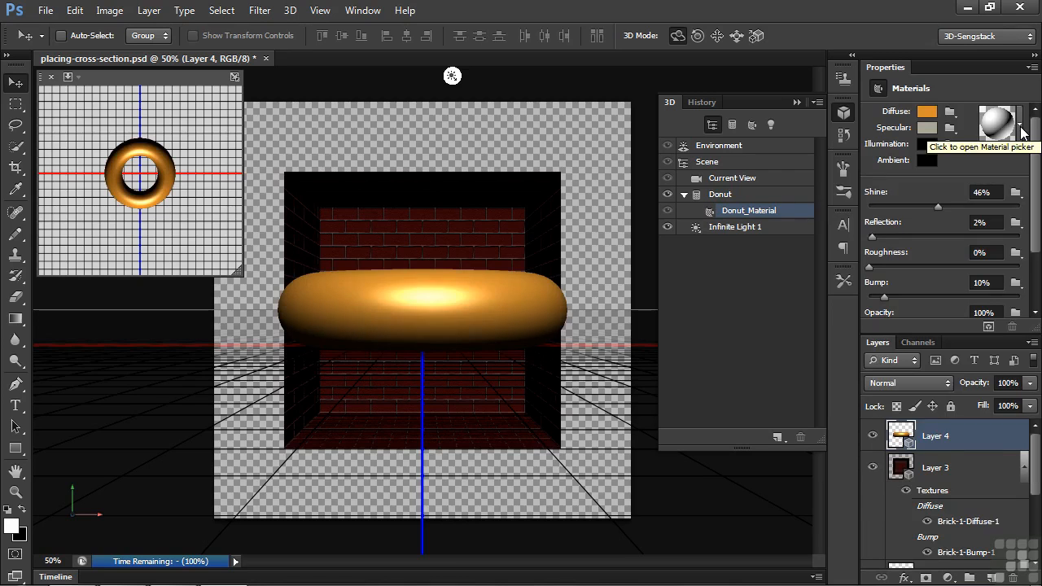
Merge the donut layer down into the brick cube's 3D layer and scale the Layer 4_Layer group down uniformly to fit inside the box
{"action": "left_click", "coordinate": [1030, 342]}
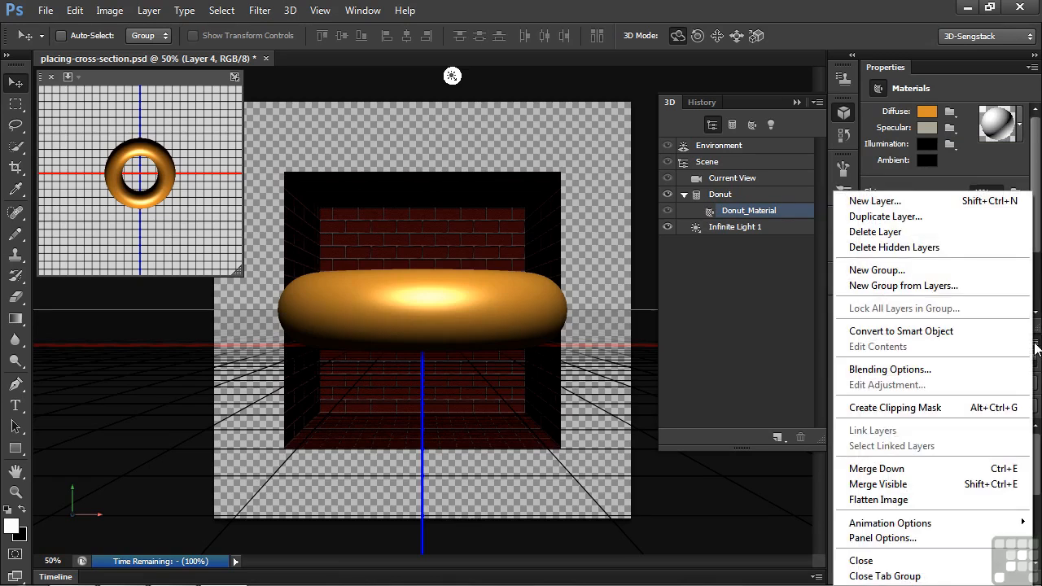
{"action": "left_click", "coordinate": [938, 466]}
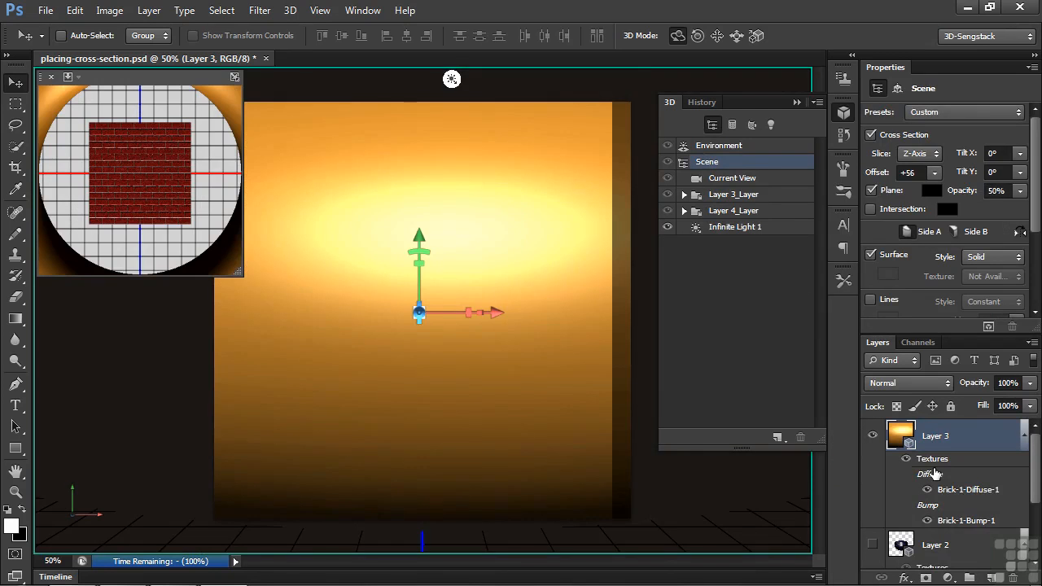
{"action": "left_click", "coordinate": [722, 212]}
{"action": "left_click", "coordinate": [685, 211]}
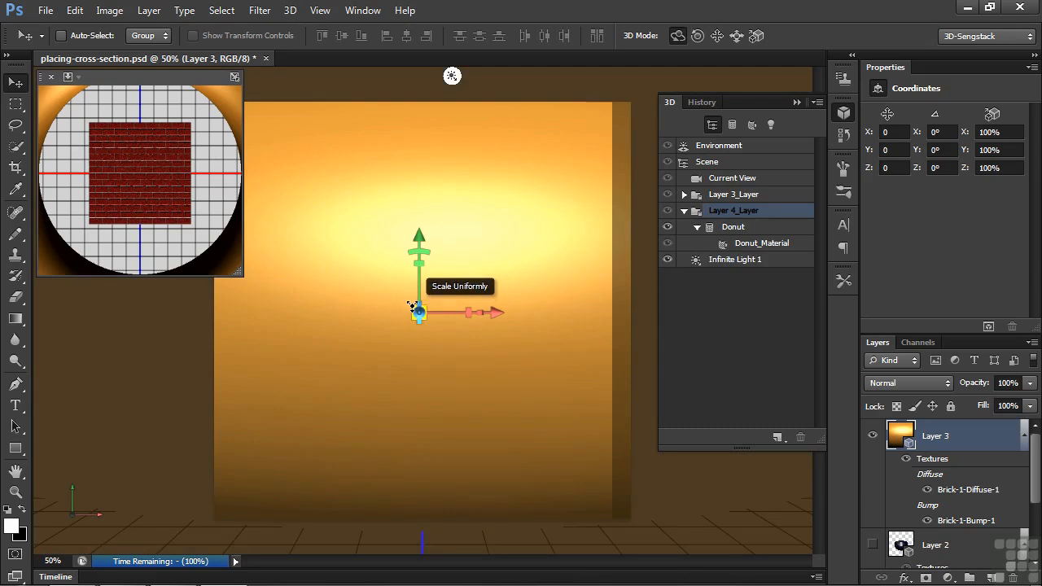
{"action": "left_click_drag", "start_coordinate": [411, 307], "coordinate": [421, 480]}
Rotate the Donut mesh inside the brick box so it tilts sideways and toward the viewer
{"action": "left_click", "coordinate": [426, 295]}
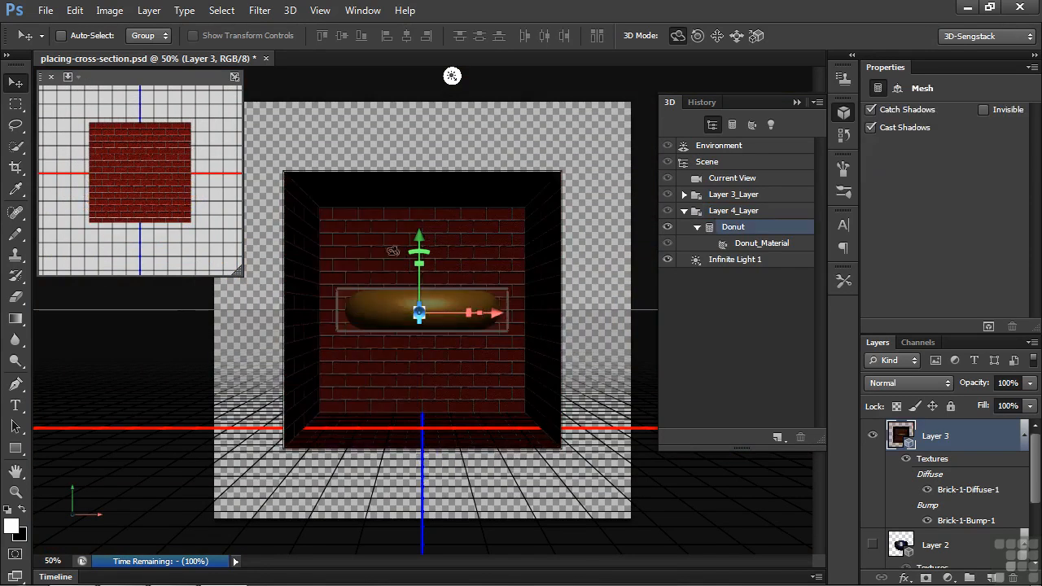
{"action": "left_click_drag", "start_coordinate": [413, 253], "coordinate": [431, 238]}
{"action": "left_click_drag", "start_coordinate": [421, 304], "coordinate": [419, 381]}
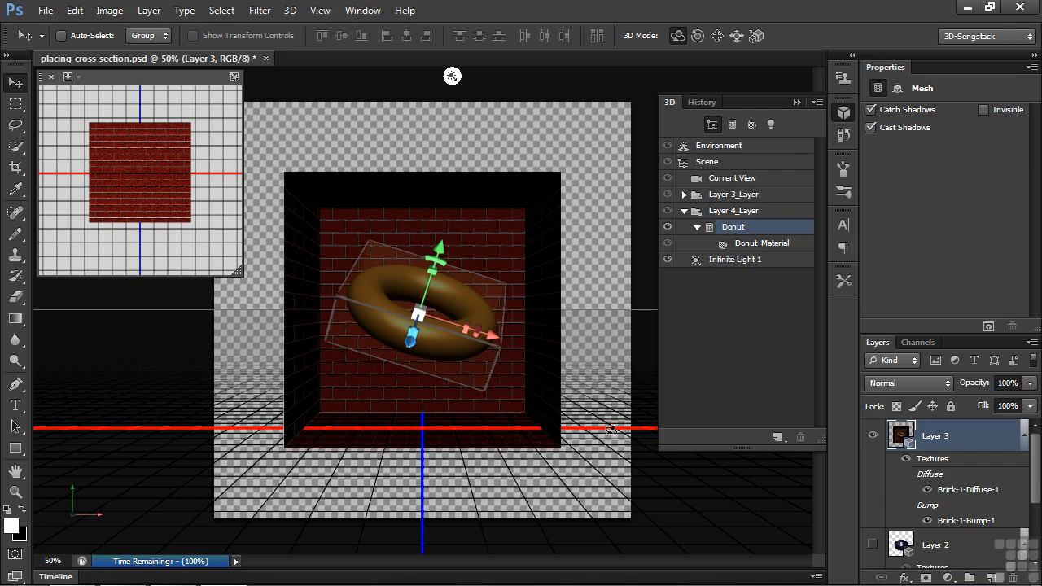
Add a point light to the scene and move it to the lower left corner of the brick box's interior
{"action": "left_click", "coordinate": [782, 443]}
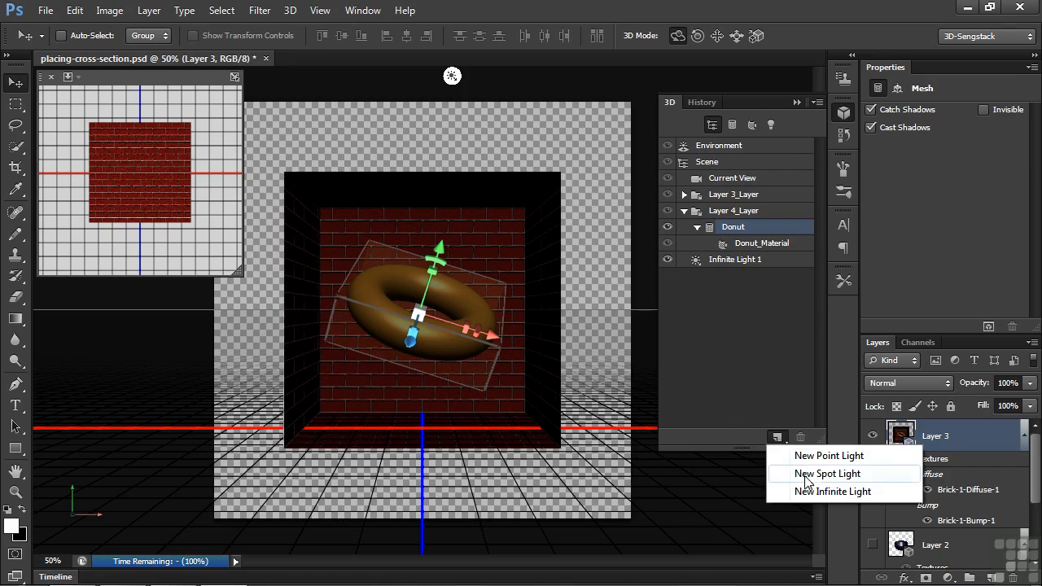
{"action": "left_click", "coordinate": [818, 456]}
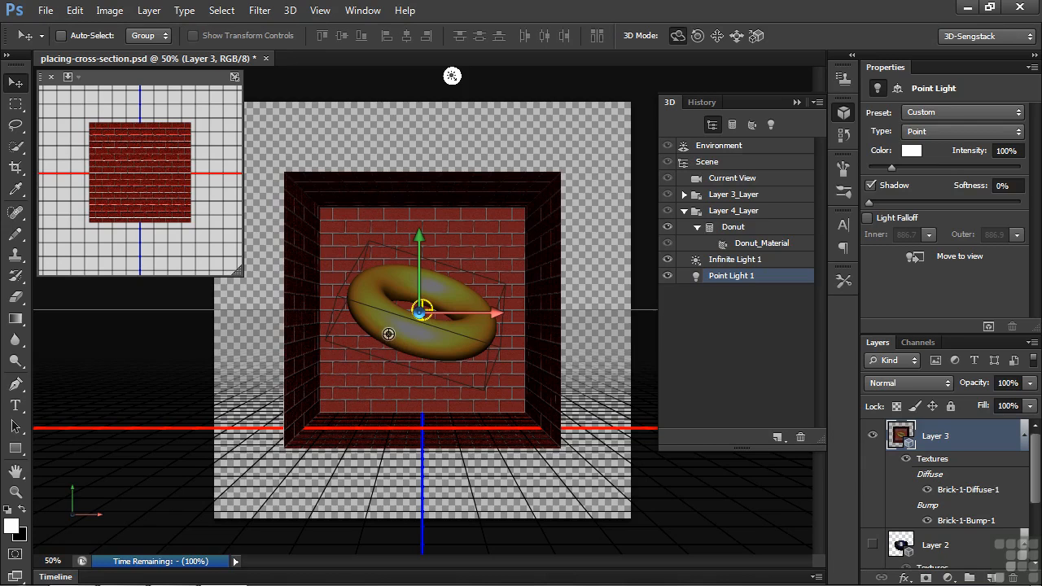
{"action": "left_click", "coordinate": [388, 334]}
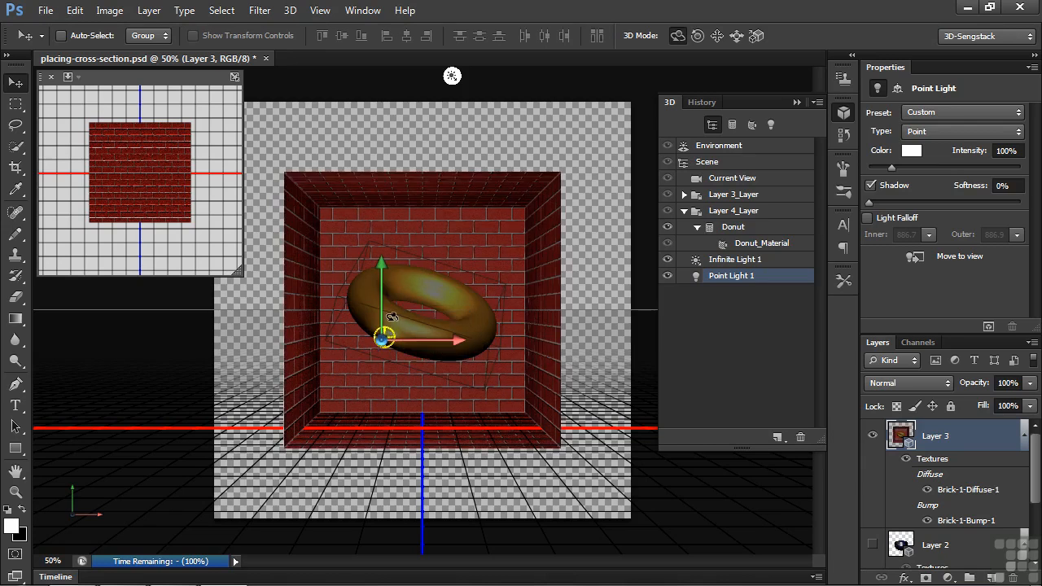
{"action": "left_click", "coordinate": [724, 39]}
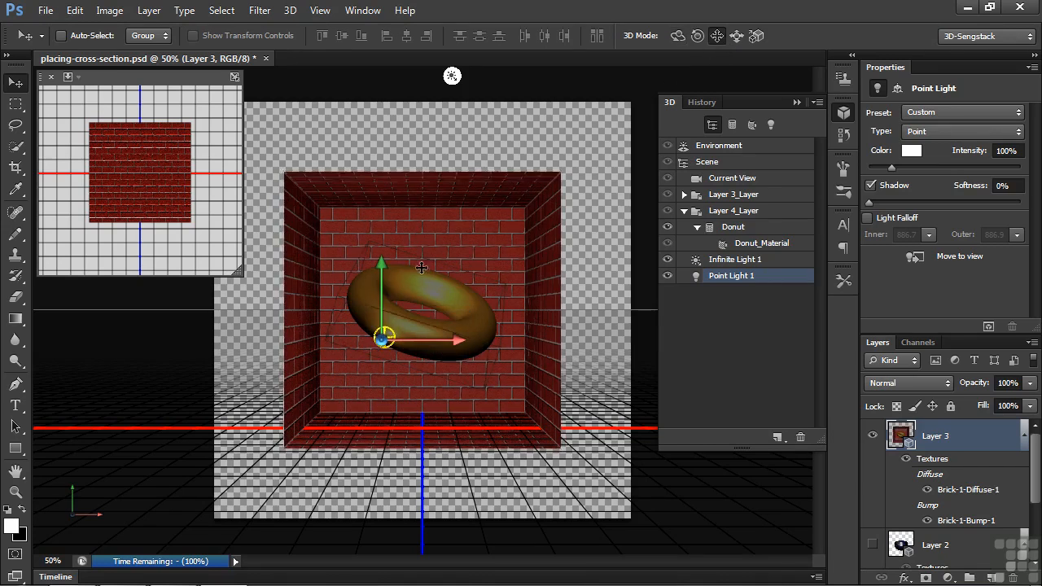
{"action": "left_click_drag", "start_coordinate": [411, 251], "coordinate": [380, 301]}
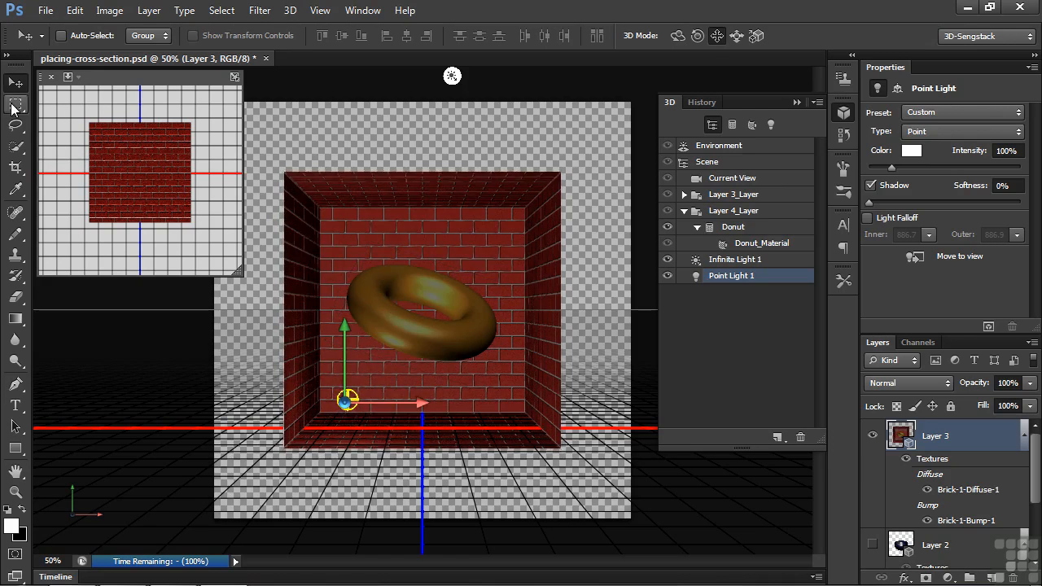
Marquee-select the area around the brick box and render that part of the 3D scene
{"action": "left_click", "coordinate": [13, 106]}
{"action": "left_click_drag", "start_coordinate": [359, 229], "coordinate": [564, 450]}
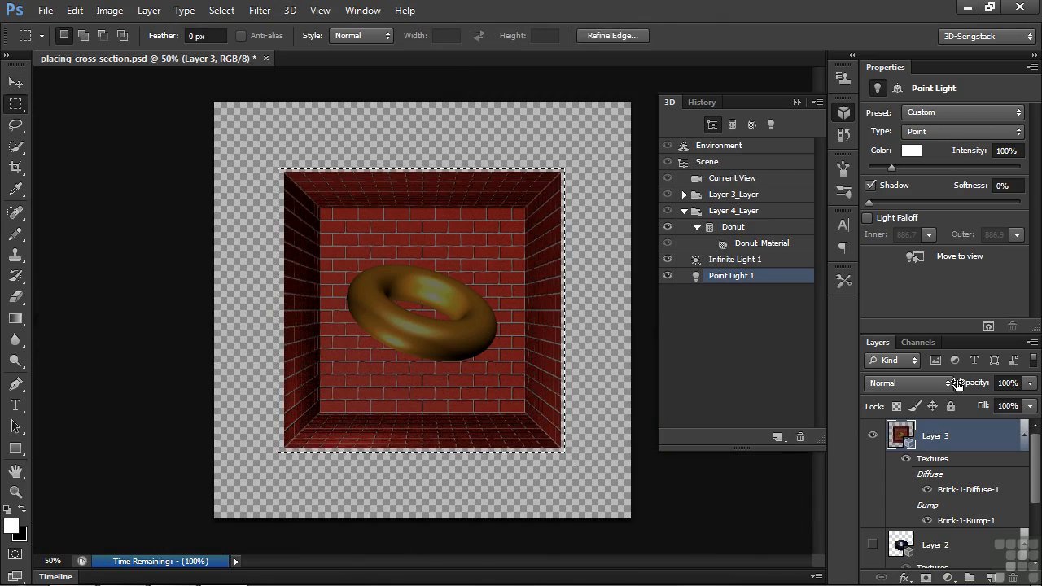
{"action": "left_click", "coordinate": [988, 327]}
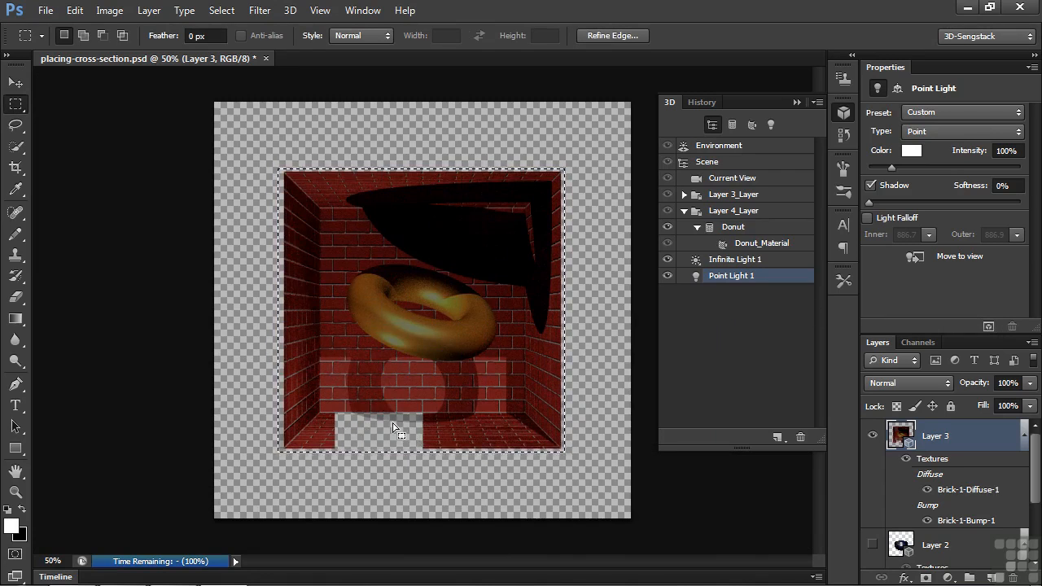
Select both the Layer 3_Layer and Layer 4_Layer groups and raise them along the Y axis to about 9
{"action": "left_click", "coordinate": [718, 196]}
{"action": "left_click", "coordinate": [728, 212], "text": "shift"}
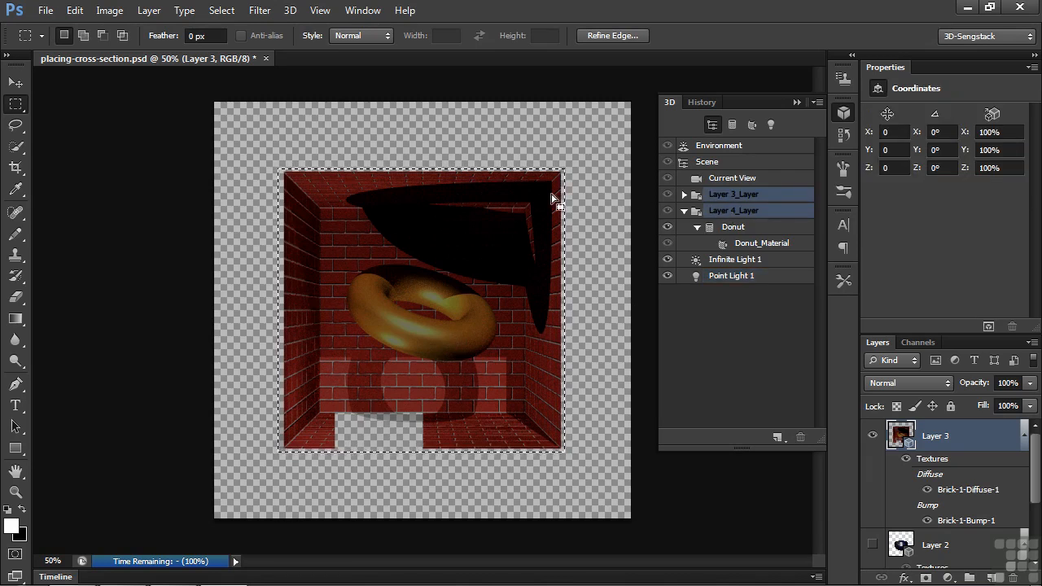
{"action": "left_click", "coordinate": [15, 83]}
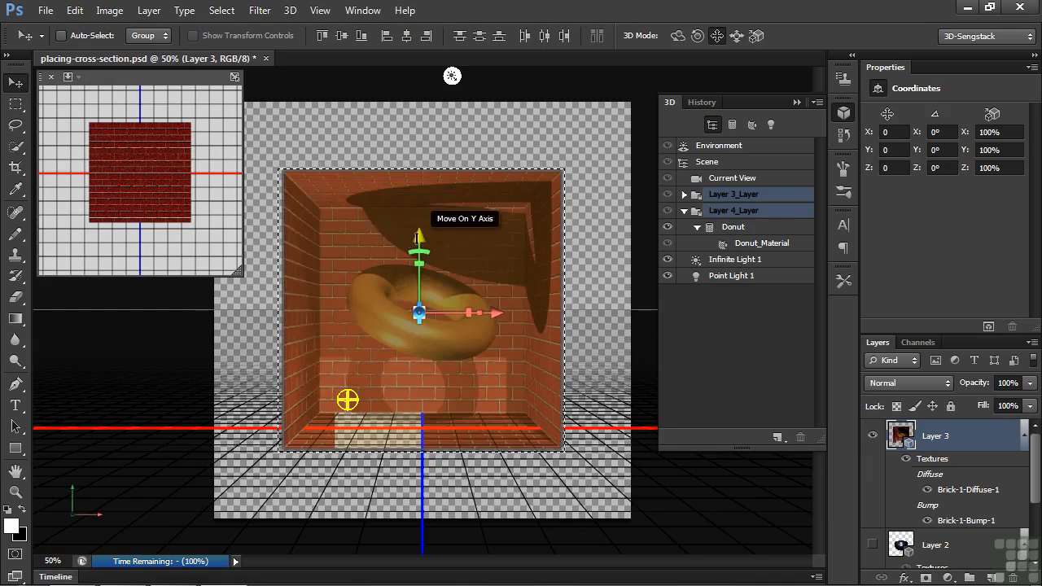
{"action": "left_click_drag", "start_coordinate": [416, 237], "coordinate": [417, 231]}
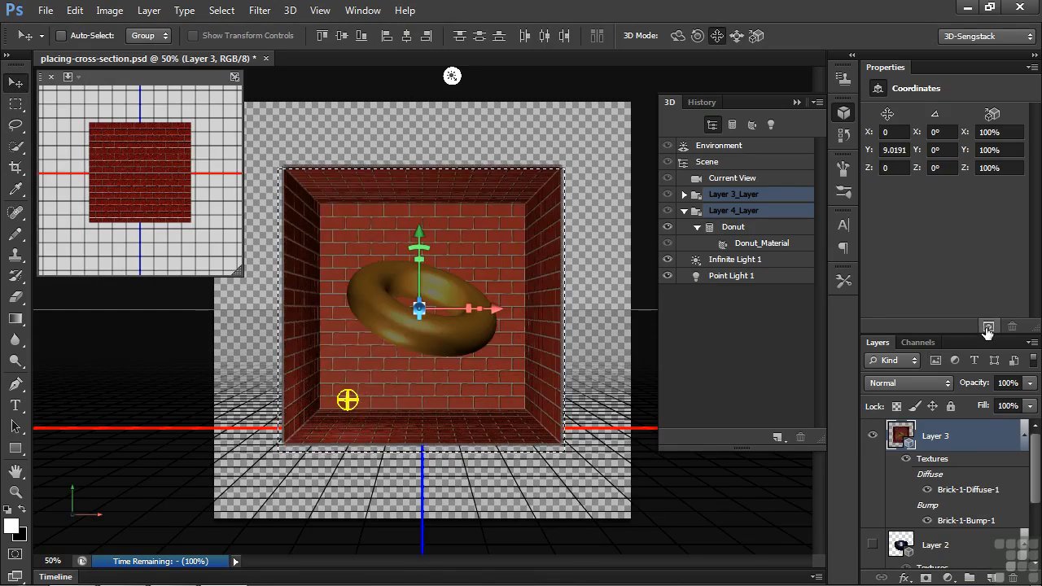
Render the marquee-selected part of the raised box-and-donut scene and hide Layer 3
{"action": "left_click", "coordinate": [987, 328]}
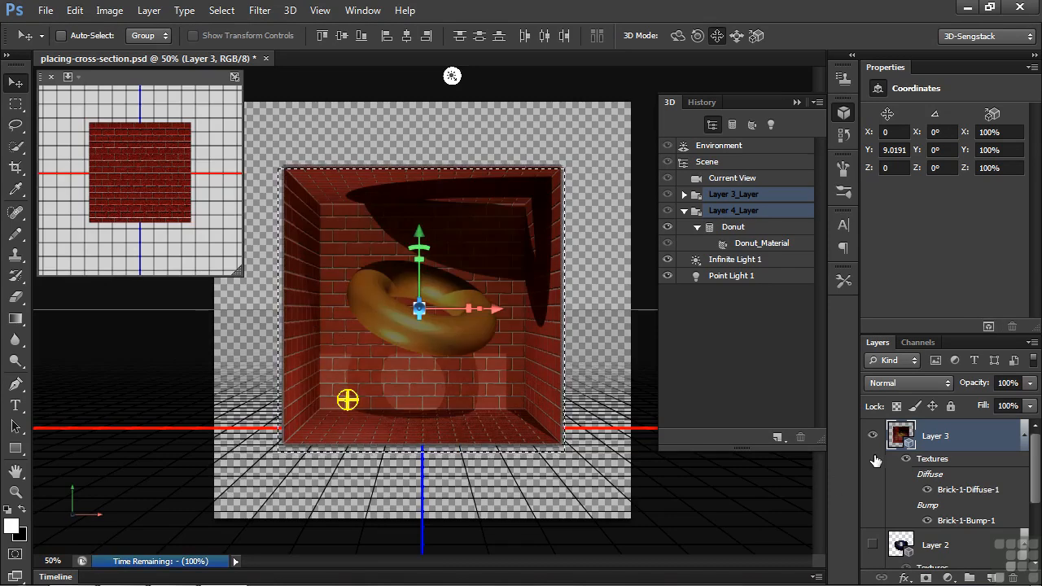
{"action": "left_click", "coordinate": [872, 436]}
Make the hat + man group visible and expand it to show its layers
{"action": "left_click_drag", "start_coordinate": [1034, 471], "coordinate": [1035, 525]}
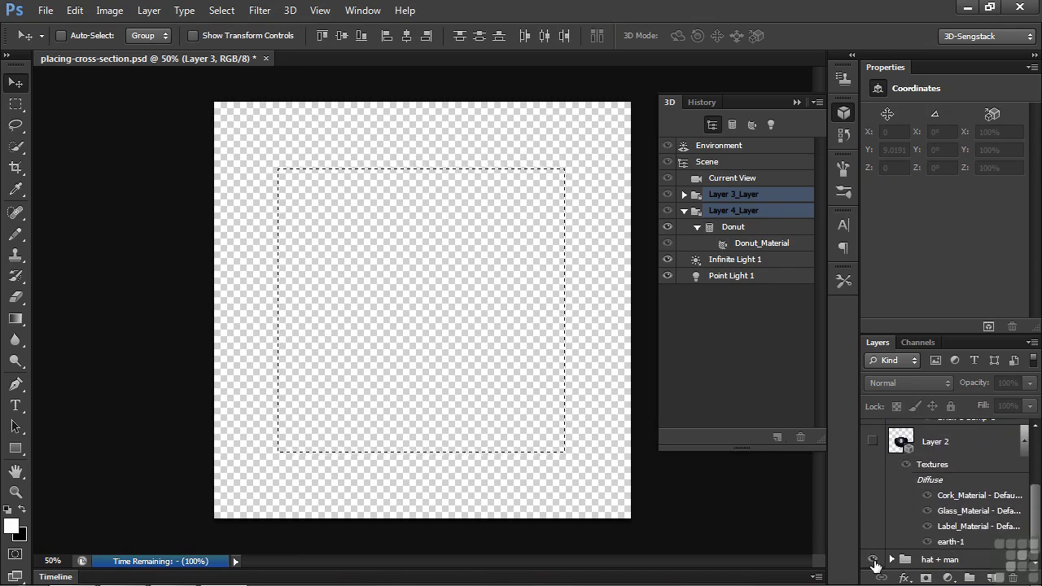
{"action": "left_click", "coordinate": [873, 559]}
{"action": "left_click", "coordinate": [892, 559]}
{"action": "left_click_drag", "start_coordinate": [1038, 519], "coordinate": [1038, 553]}
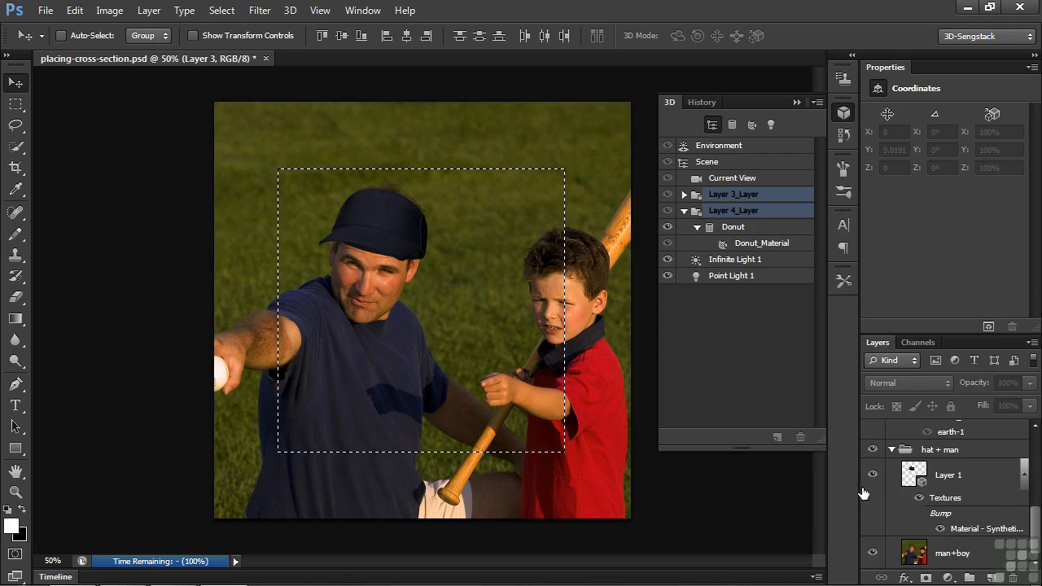
Toggle the visibility of the man+boy photo and the Layer 1 cap to examine each one on its own
{"action": "left_click", "coordinate": [872, 553]}
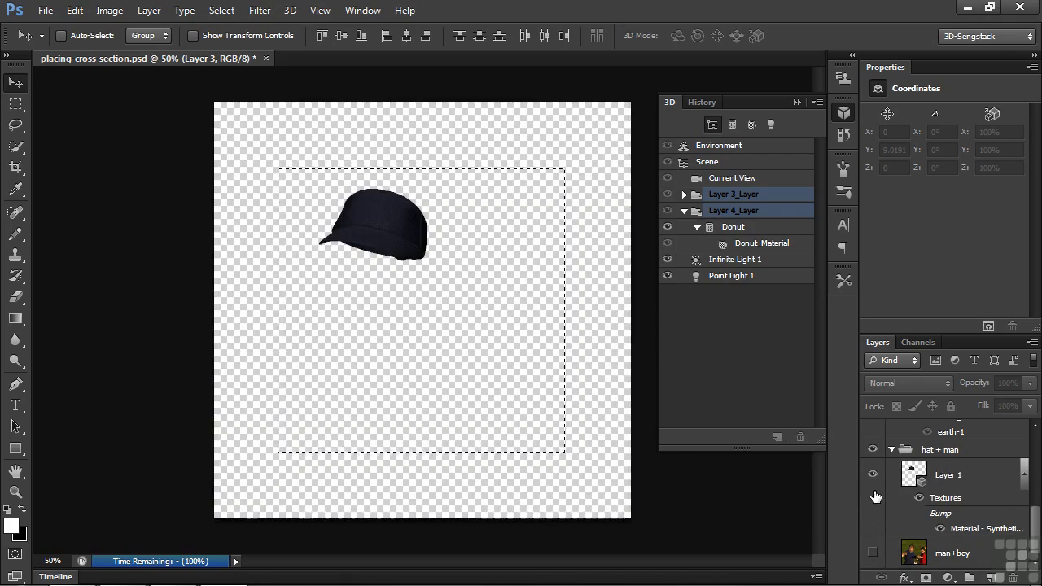
{"action": "left_click", "coordinate": [873, 475]}
{"action": "left_click", "coordinate": [873, 553]}
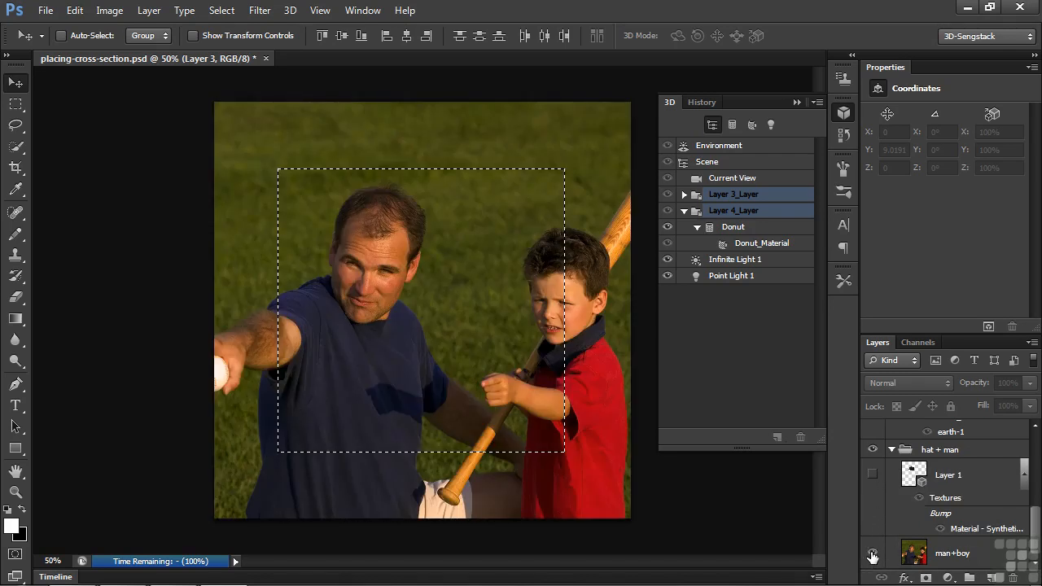
{"action": "left_click", "coordinate": [873, 475]}
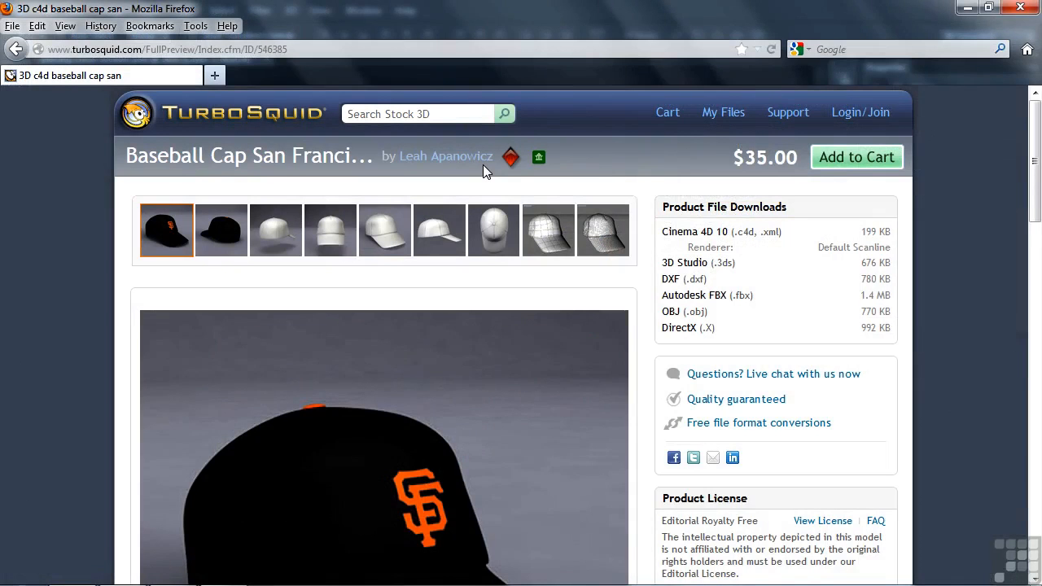
Switch to Firefox and browse the 3D models by the baseball cap's artist on TurboSquid
{"action": "left_click", "coordinate": [471, 159]}
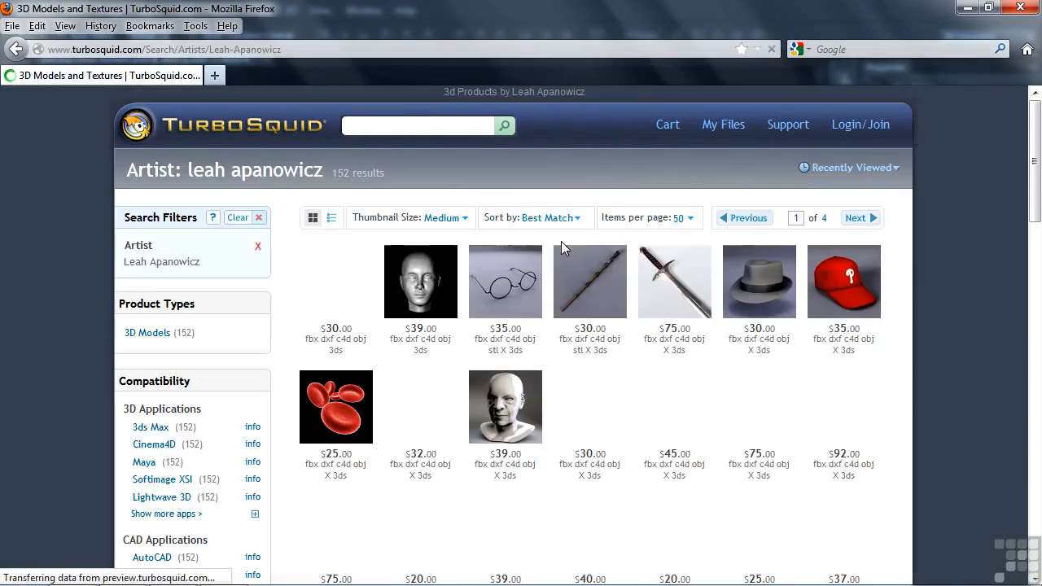
{"action": "left_click_drag", "start_coordinate": [1037, 210], "coordinate": [1001, 198]}
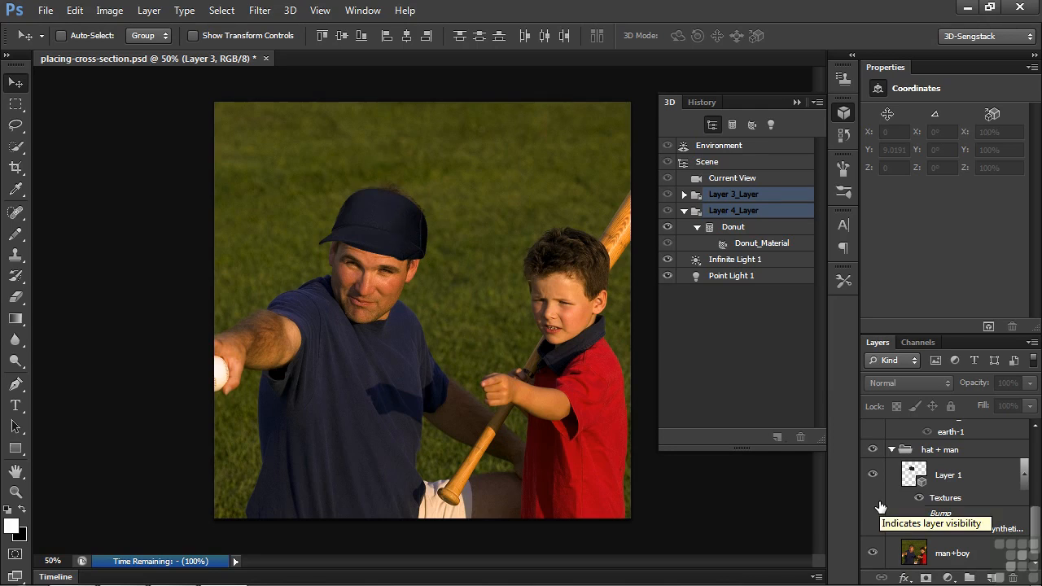
Enable a Z-Axis cross section on the Layer 1 cap scene with the cutting plane display turned off
{"action": "left_click", "coordinate": [916, 477]}
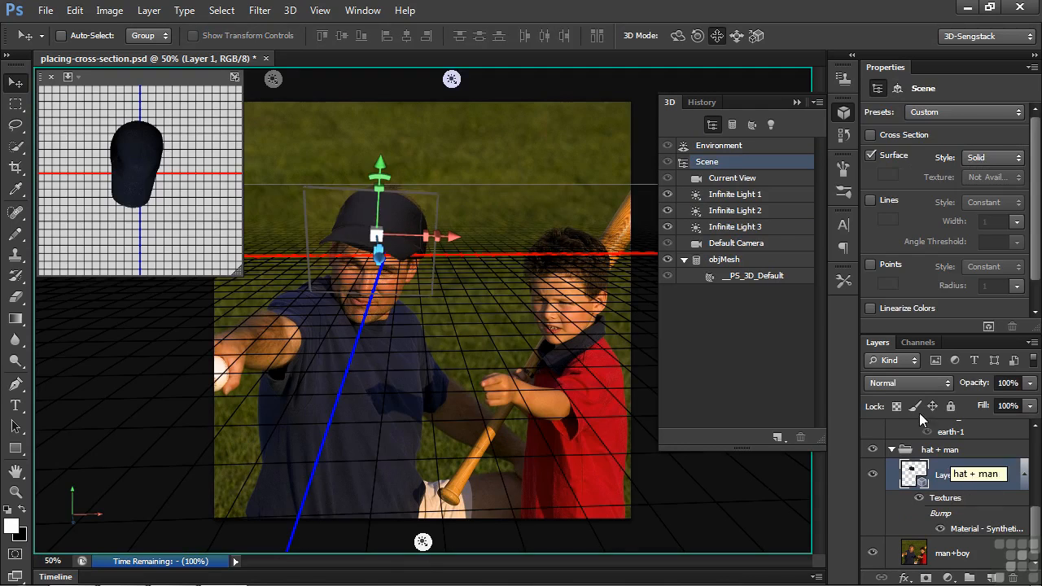
{"action": "left_click", "coordinate": [872, 136]}
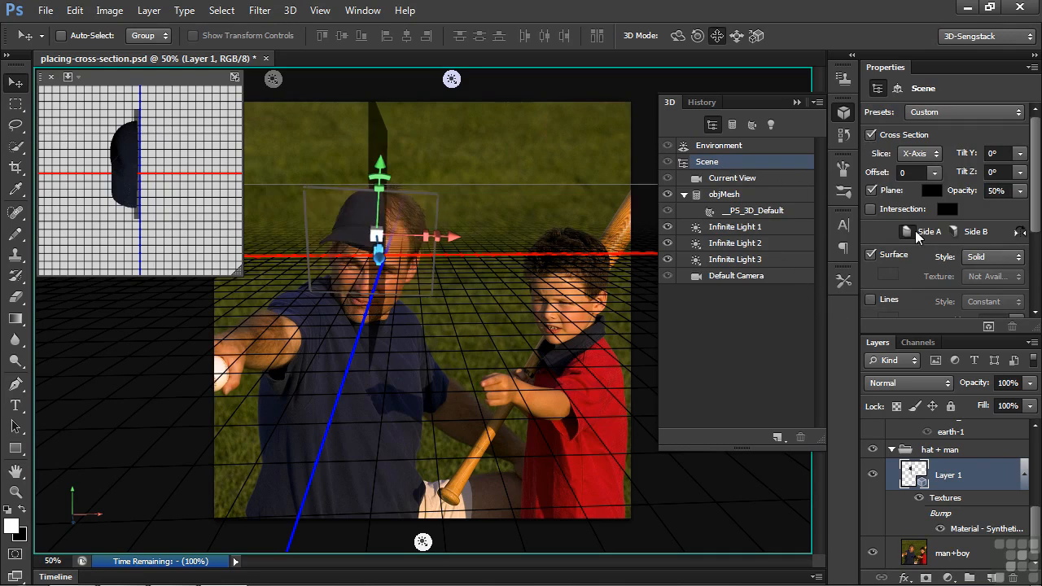
{"action": "left_click", "coordinate": [938, 158]}
{"action": "left_click", "coordinate": [923, 194]}
{"action": "left_click", "coordinate": [872, 190]}
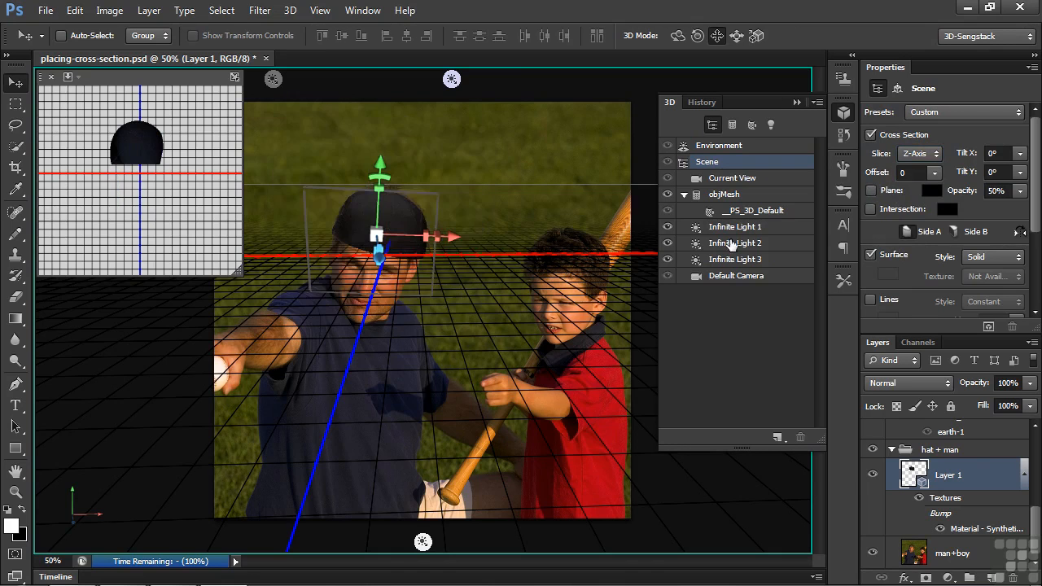
Flip the cap's cross section to keep the other half and set its offset to +1
{"action": "left_click", "coordinate": [486, 210]}
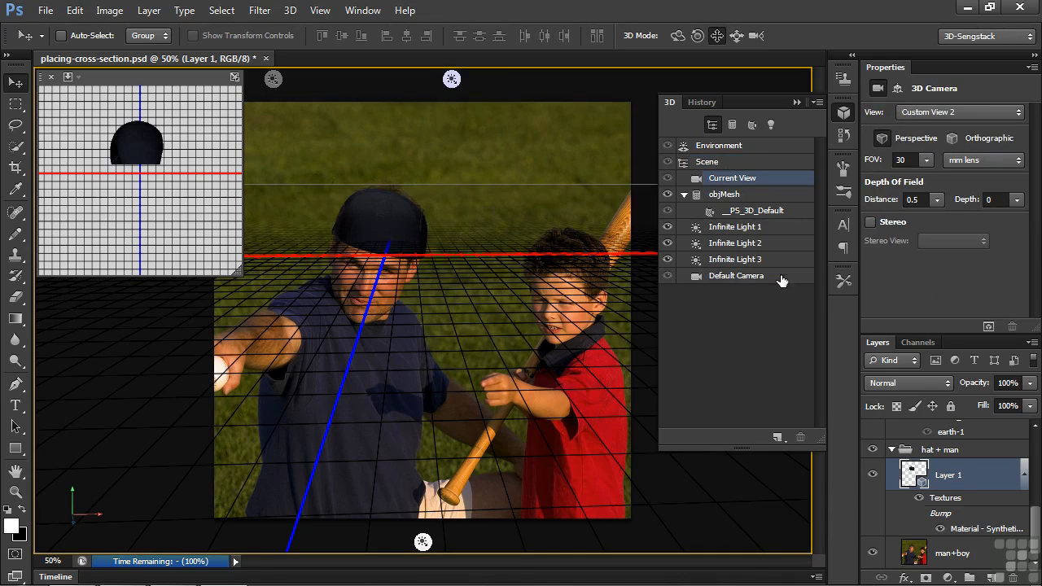
{"action": "left_click", "coordinate": [707, 162]}
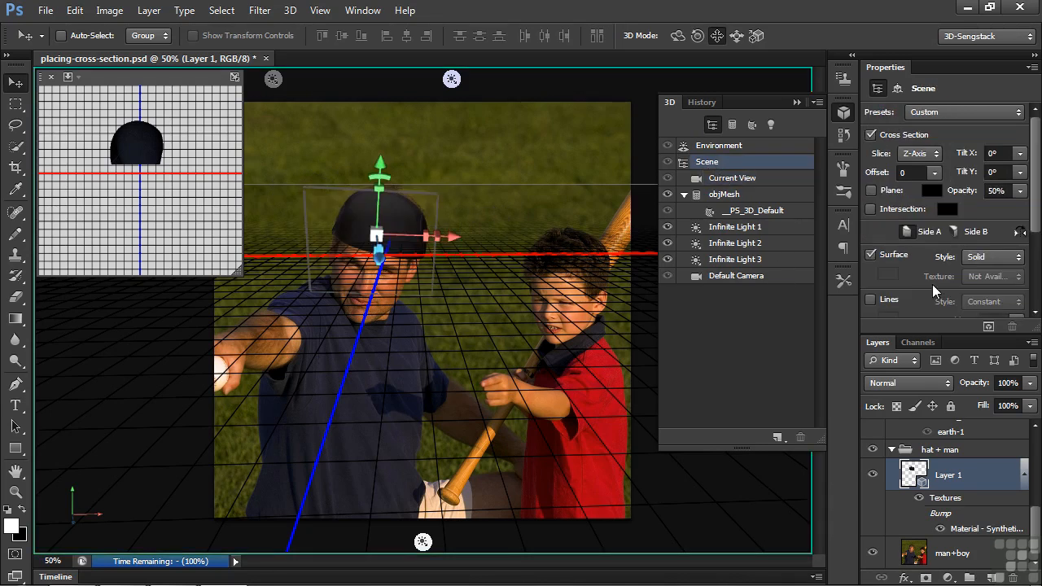
{"action": "left_click", "coordinate": [1019, 233]}
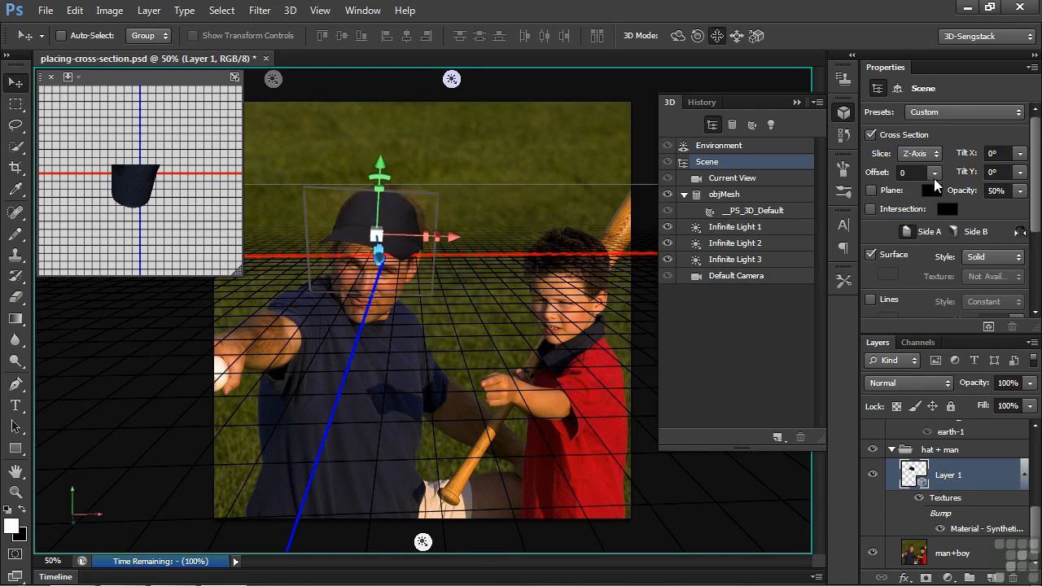
{"action": "left_click", "coordinate": [935, 173]}
{"action": "left_click_drag", "start_coordinate": [936, 192], "coordinate": [936, 210]}
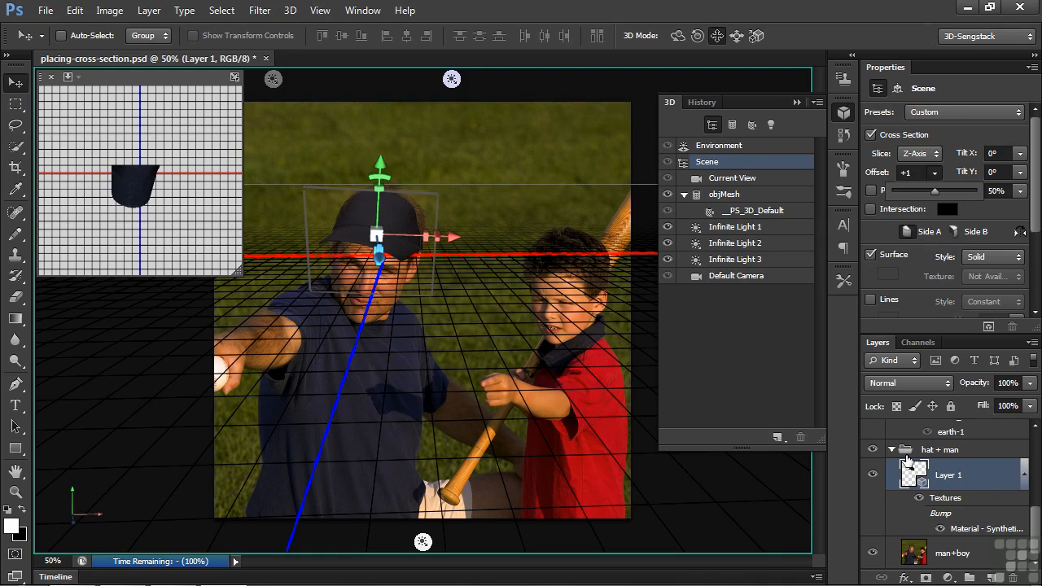
Duplicate the Layer 1 cap and place the copy beneath the man+boy layer
{"action": "left_click", "coordinate": [993, 481]}
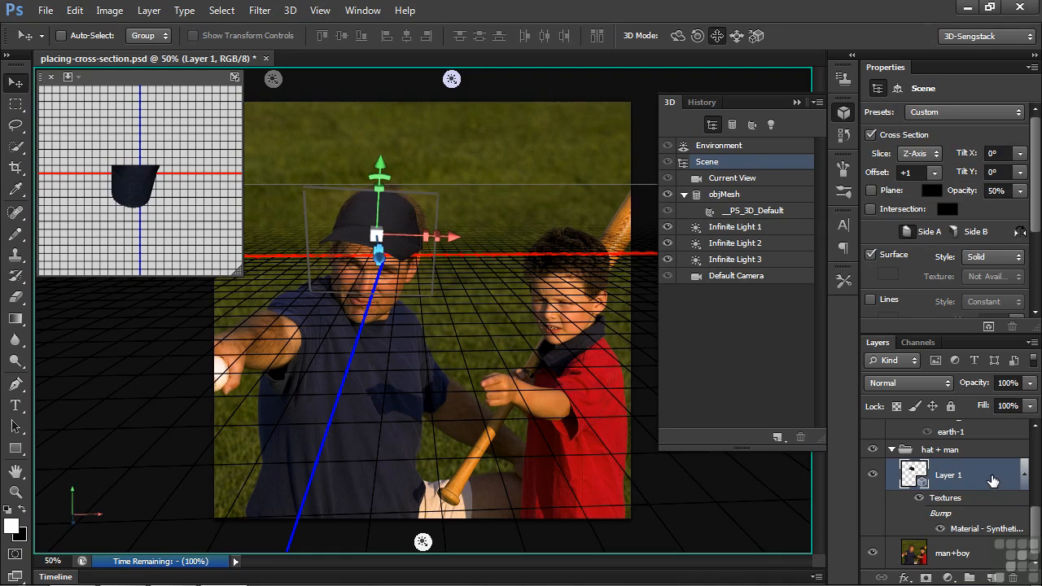
{"action": "key", "text": "ctrl+j"}
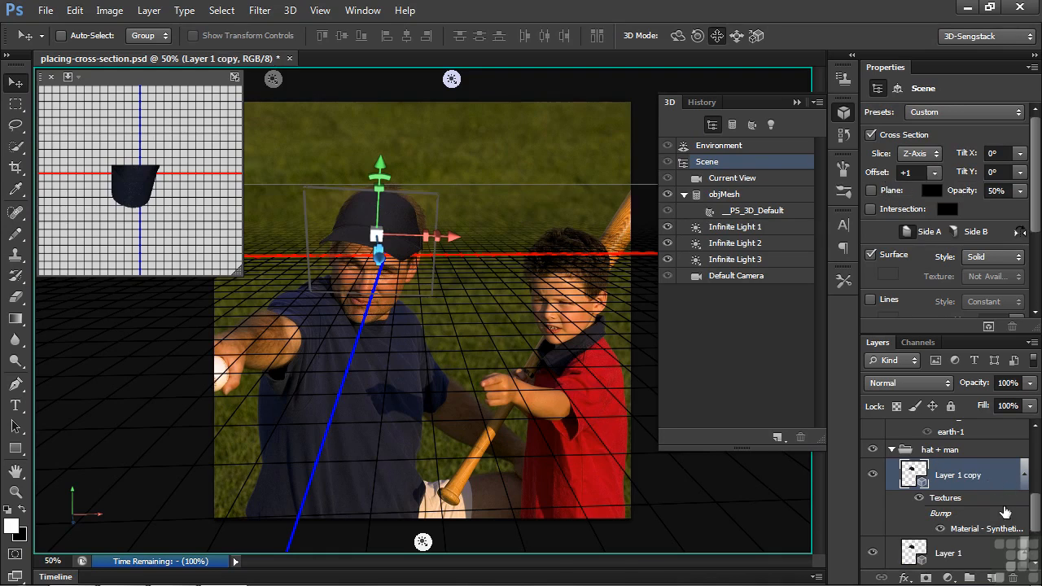
{"action": "scroll", "coordinate": [1035, 522], "scroll_direction": "down", "scroll_amount": 2}
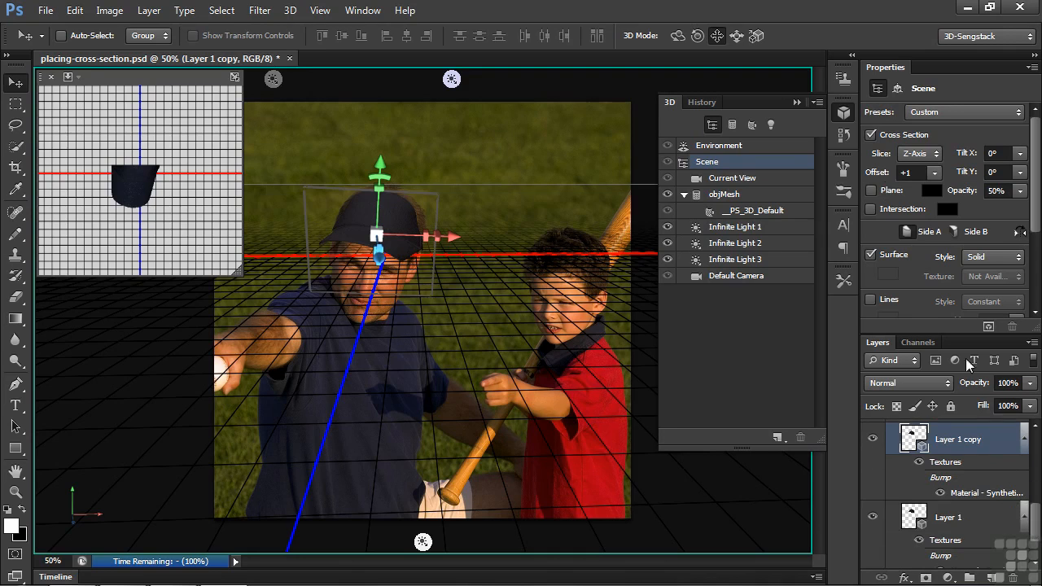
{"action": "left_click_drag", "start_coordinate": [961, 337], "coordinate": [947, 267]}
{"action": "left_click_drag", "start_coordinate": [984, 396], "coordinate": [991, 564]}
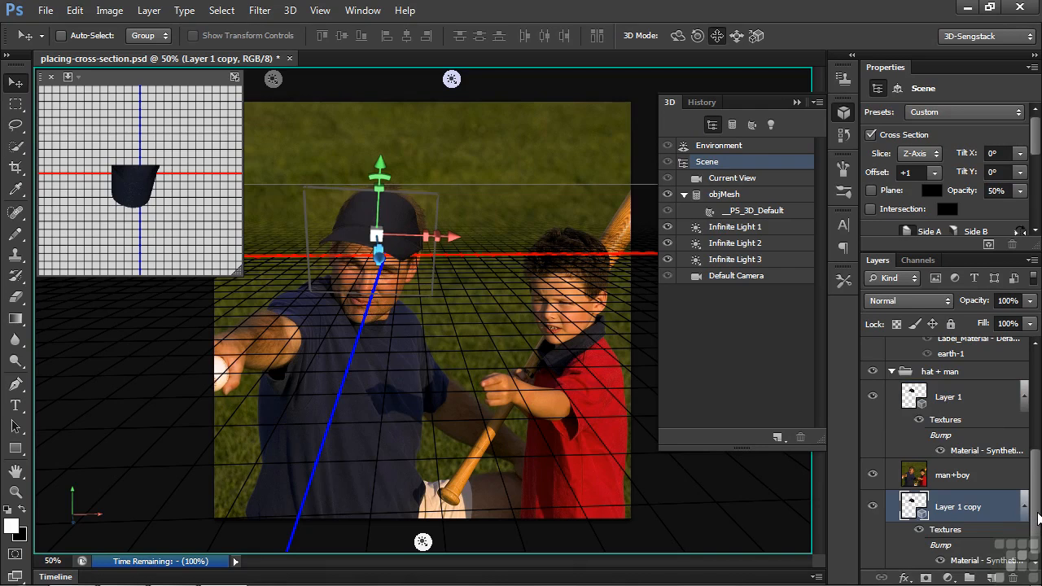
Duplicate the man+boy layer and place Layer 1 copy between man+boy copy and man+boy
{"action": "left_click", "coordinate": [920, 479]}
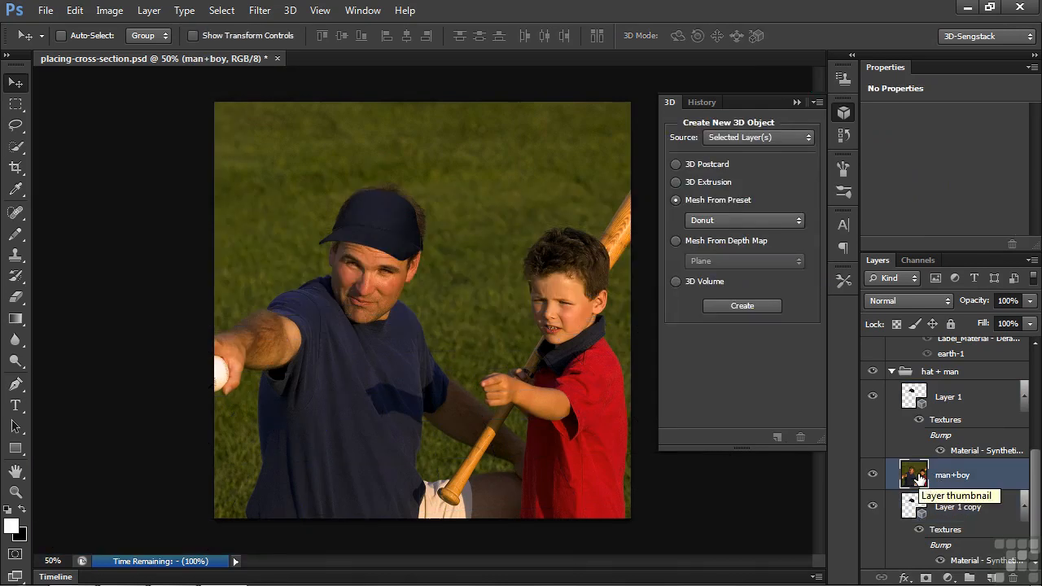
{"action": "key", "text": "ctrl+j"}
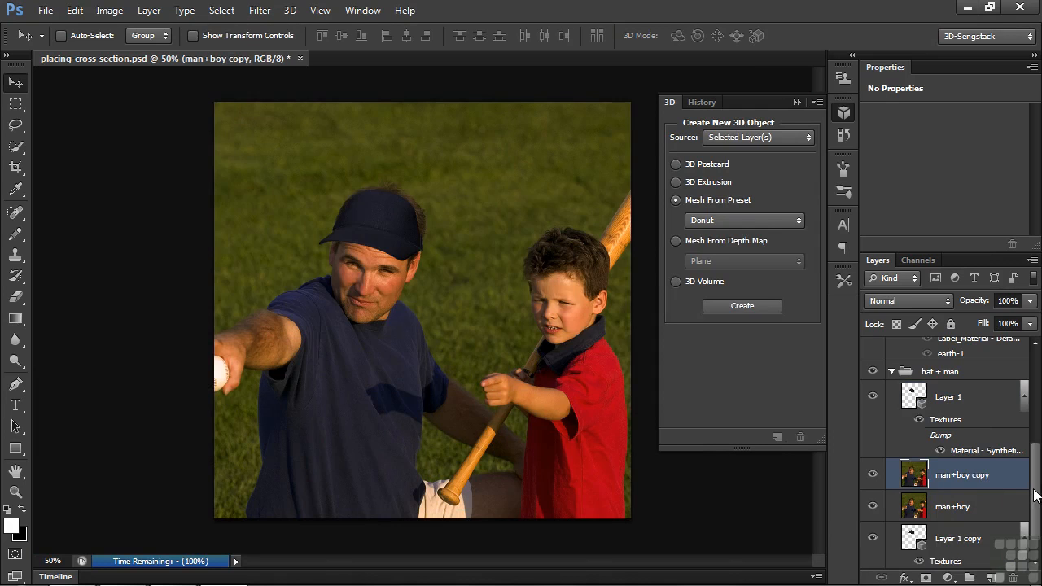
{"action": "scroll", "coordinate": [1035, 495], "scroll_direction": "down", "scroll_amount": 1}
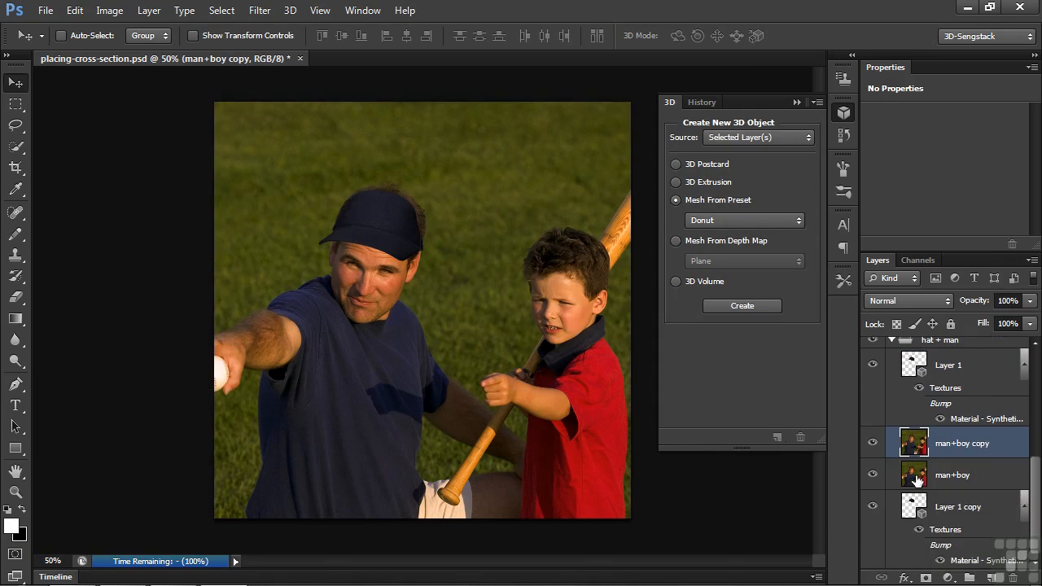
{"action": "left_click_drag", "start_coordinate": [942, 506], "coordinate": [930, 467]}
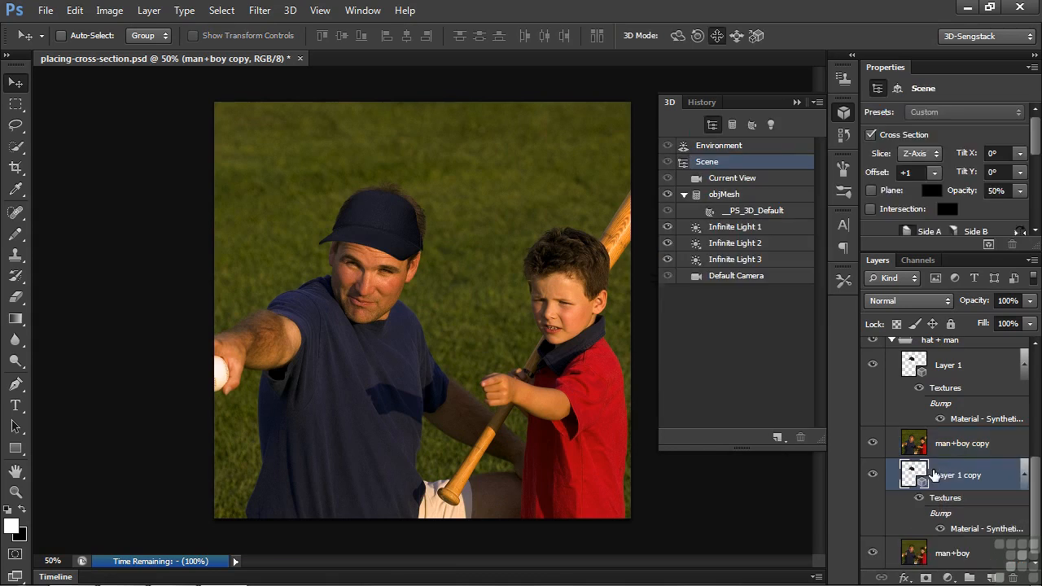
With Layer 1 hidden, mask man+boy copy to the man's head above the eyes using a Quick Selection
{"action": "left_click", "coordinate": [923, 444]}
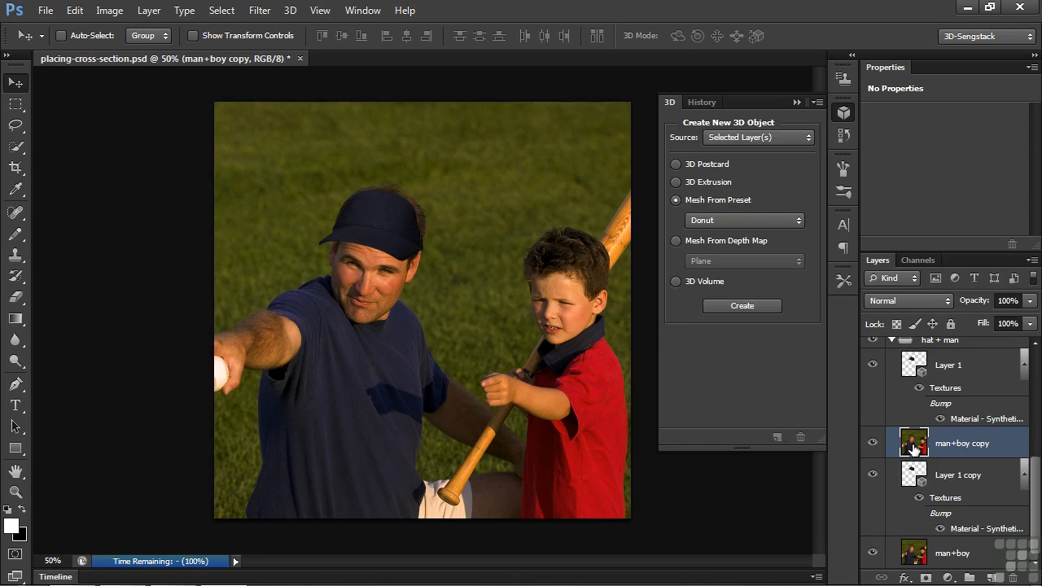
{"action": "left_click", "coordinate": [873, 364]}
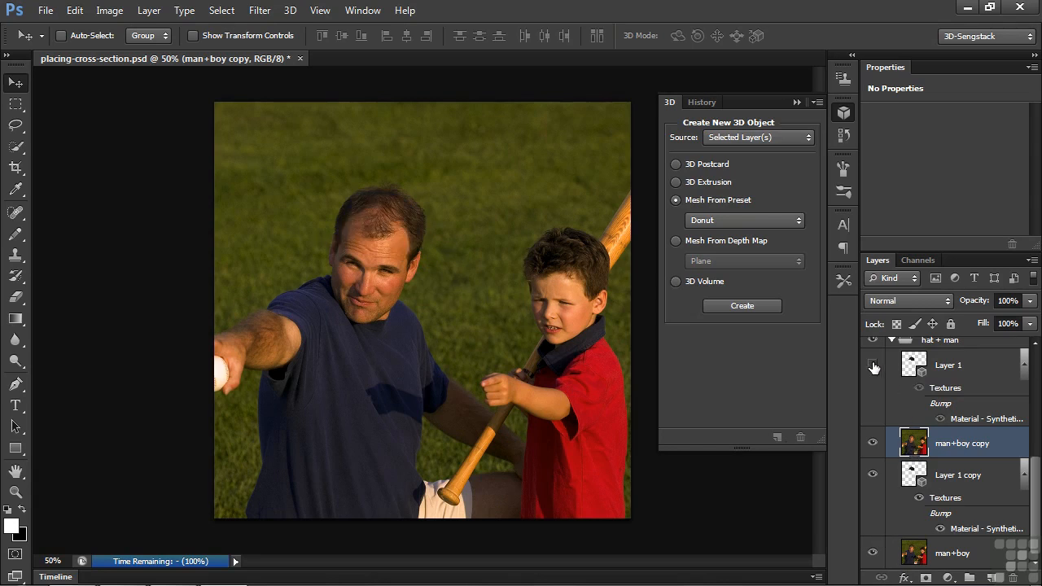
{"action": "left_click", "coordinate": [16, 147]}
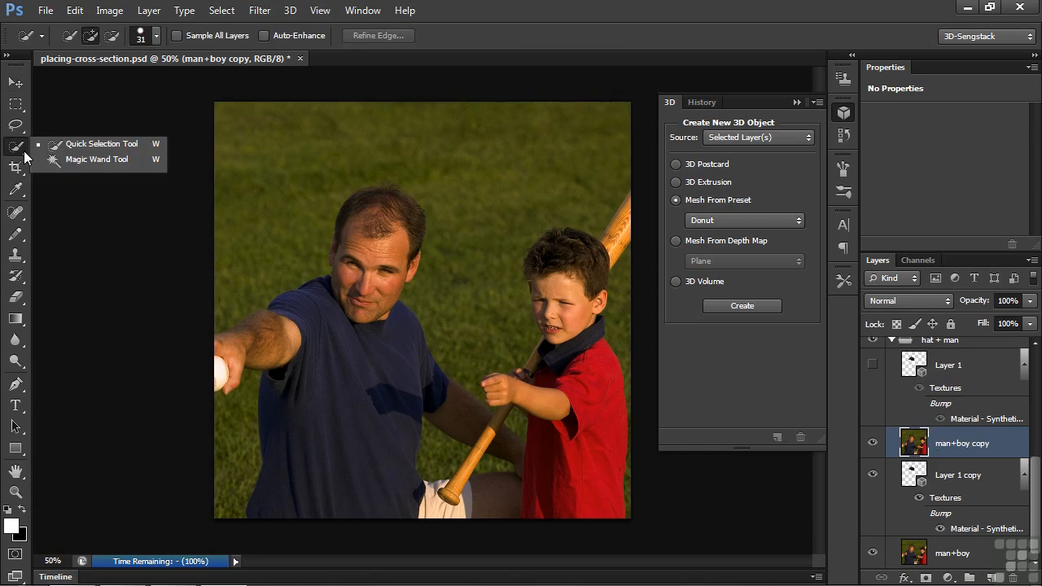
{"action": "left_click", "coordinate": [69, 147]}
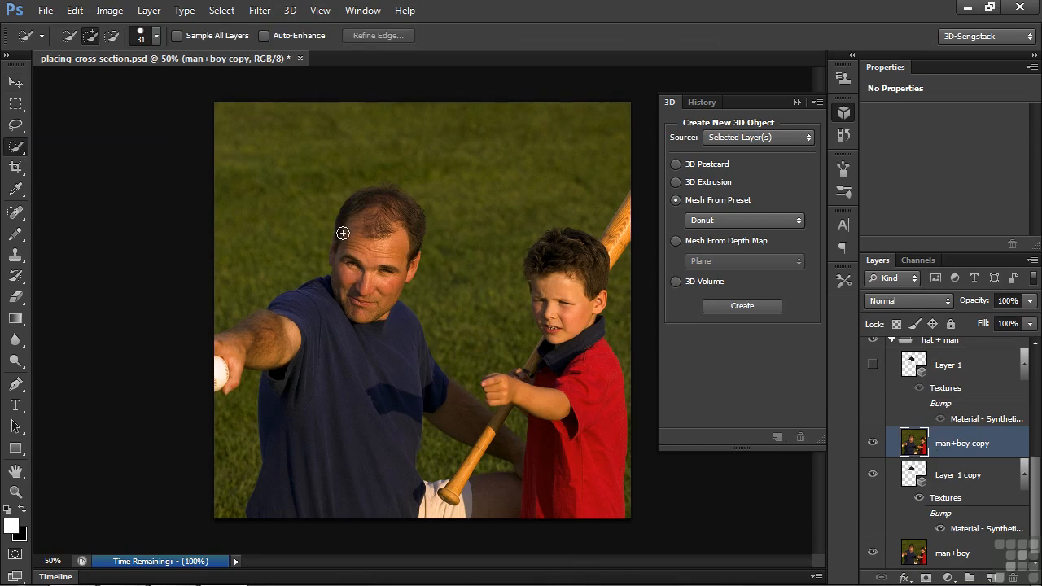
{"action": "mouse_move", "coordinate": [342, 233]}
{"action": "left_mouse_down"}
{"action": "mouse_move", "coordinate": [403, 214]}
{"action": "mouse_move", "coordinate": [412, 226]}
{"action": "mouse_move", "coordinate": [412, 254]}
{"action": "mouse_move", "coordinate": [337, 257]}
{"action": "mouse_move", "coordinate": [348, 269]}
{"action": "left_mouse_up"}
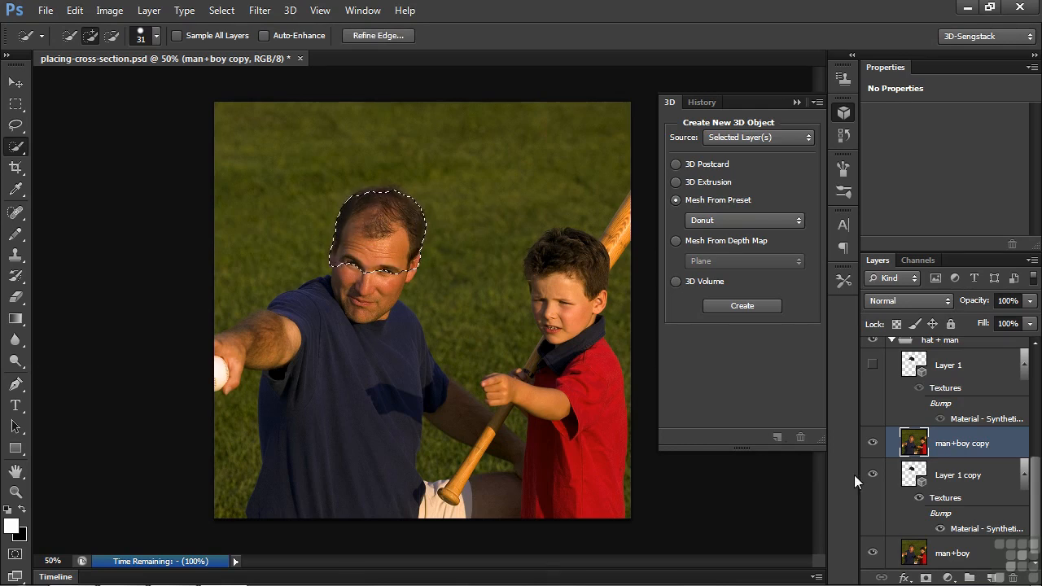
{"action": "left_click", "coordinate": [925, 577]}
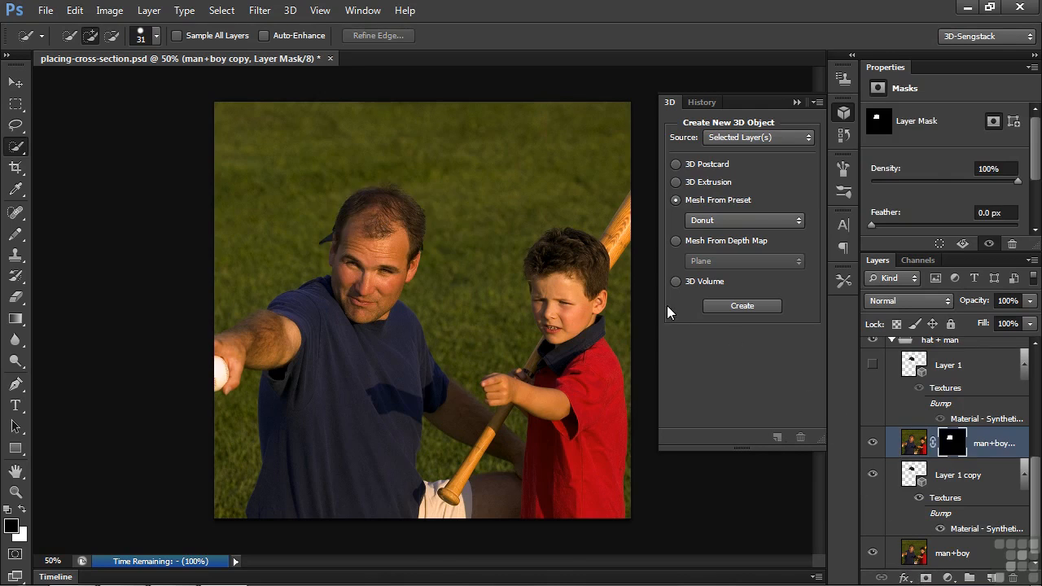
Toggle the visibility of man+boy, Layer 1 copy and Layer 1 to examine how the masked head and cap layers stack
{"action": "left_click", "coordinate": [873, 554]}
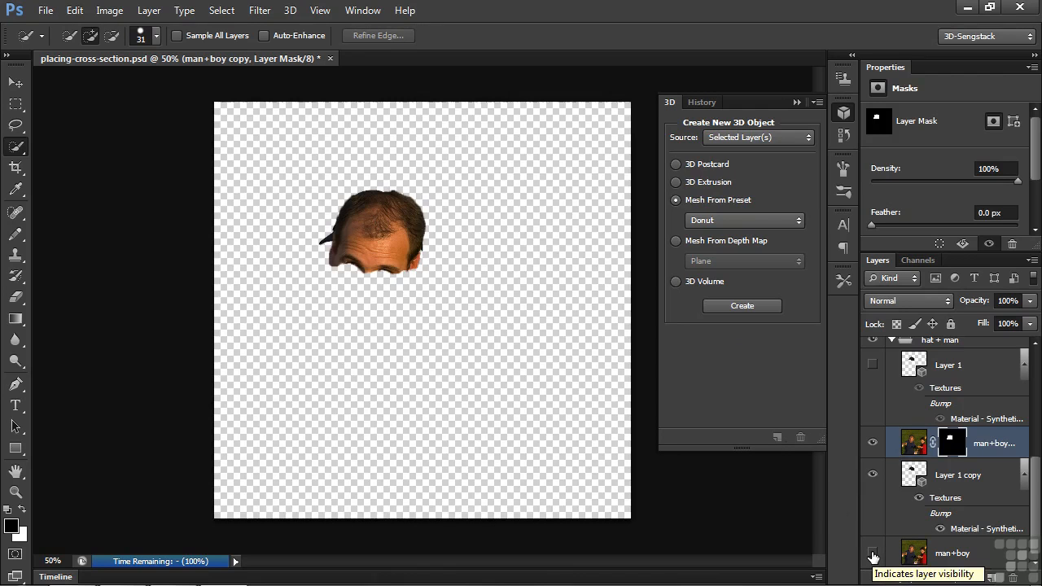
{"action": "left_click", "coordinate": [872, 477]}
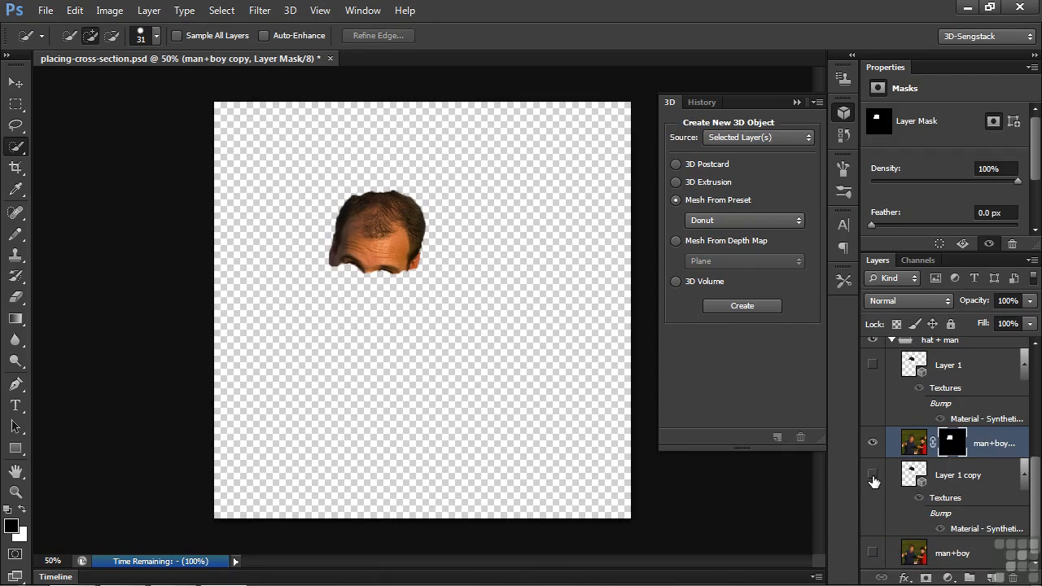
{"action": "left_click", "coordinate": [873, 477]}
{"action": "left_click", "coordinate": [873, 554]}
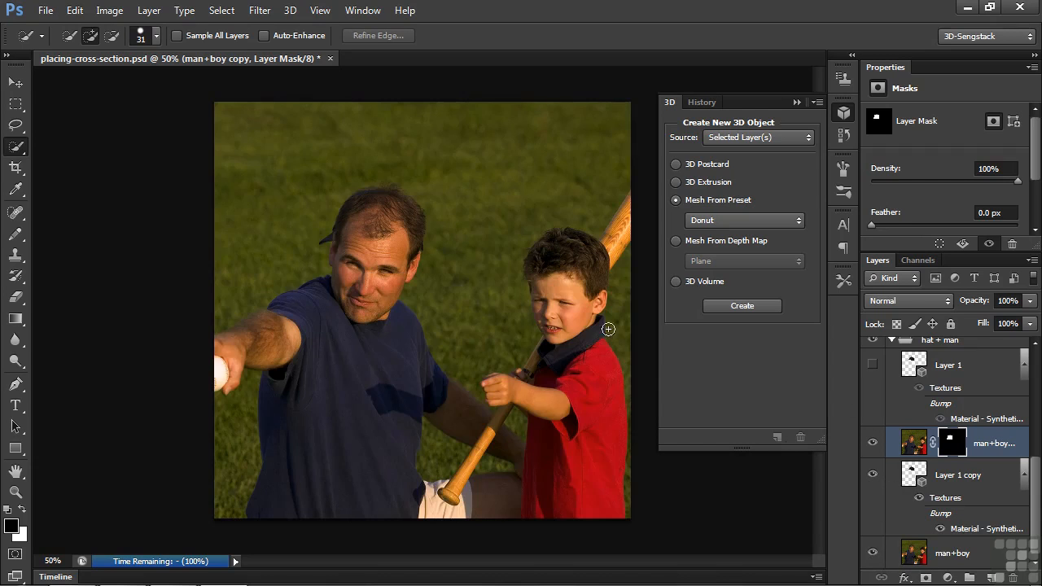
{"action": "left_click", "coordinate": [873, 365]}
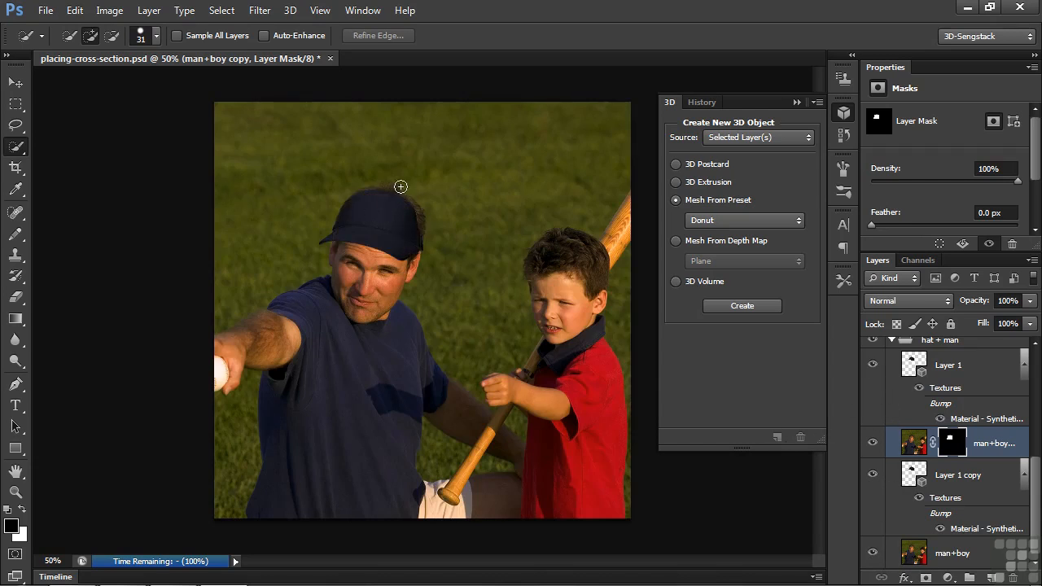
Hide both cap layers and use the Clone Stamp to cover the hair atop the man's head with grass on man+boy copy and man+boy
{"action": "left_click", "coordinate": [873, 365]}
{"action": "left_click", "coordinate": [873, 476]}
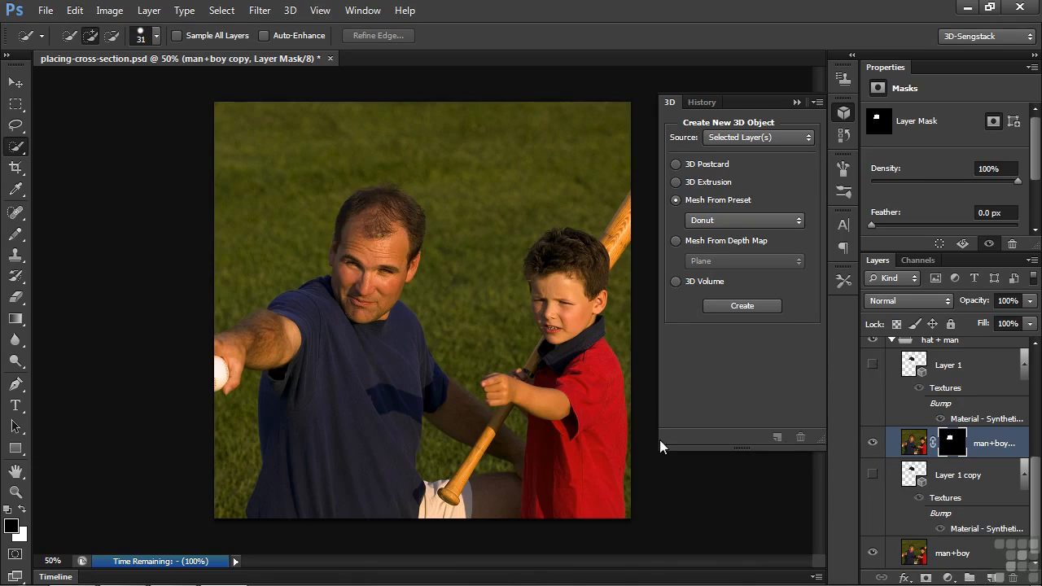
{"action": "left_click", "coordinate": [15, 254]}
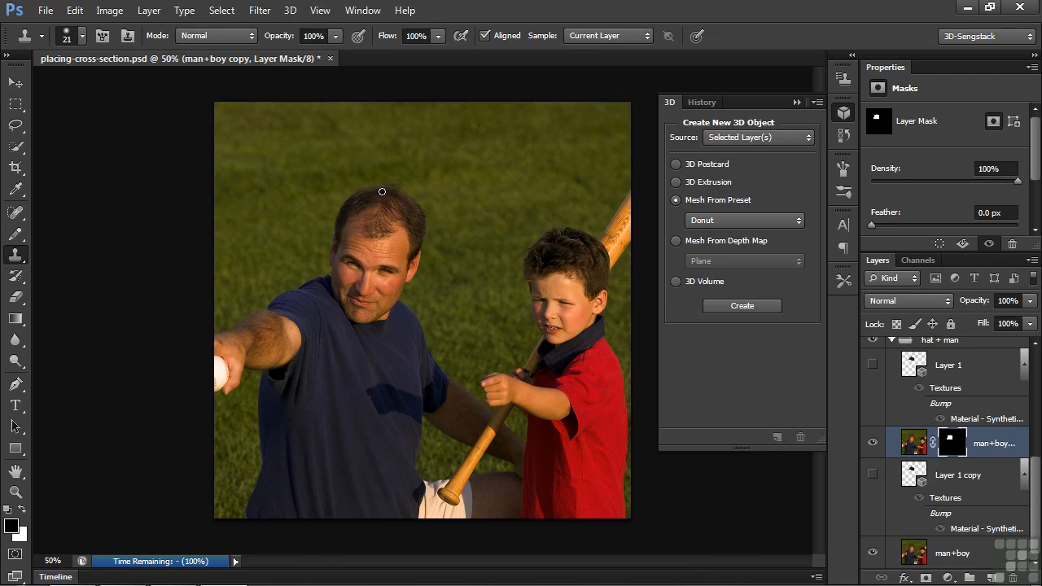
{"action": "left_click", "coordinate": [920, 448]}
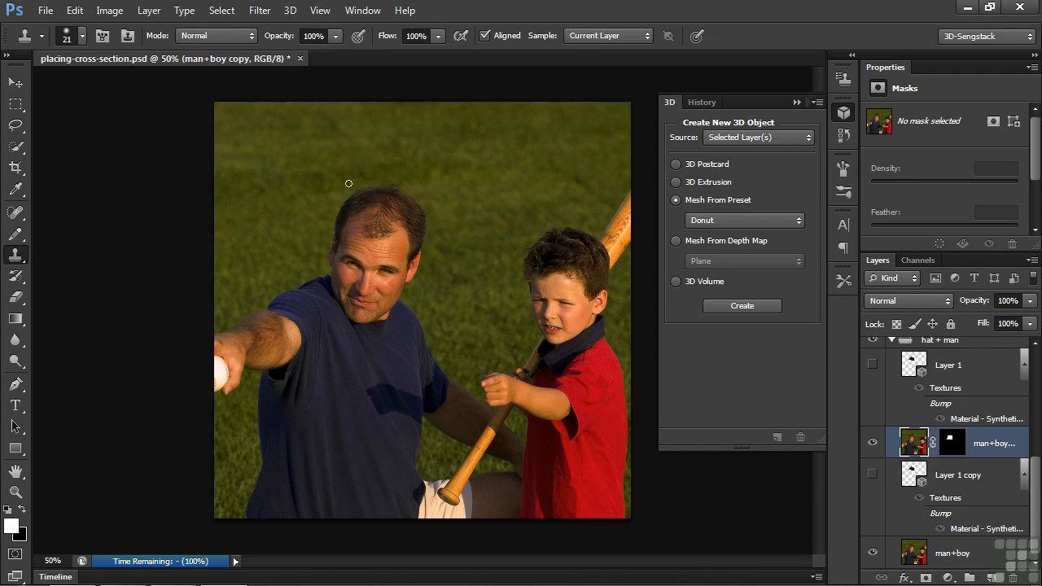
{"action": "left_click_drag", "start_coordinate": [378, 189], "coordinate": [391, 193]}
{"action": "left_click", "coordinate": [916, 557]}
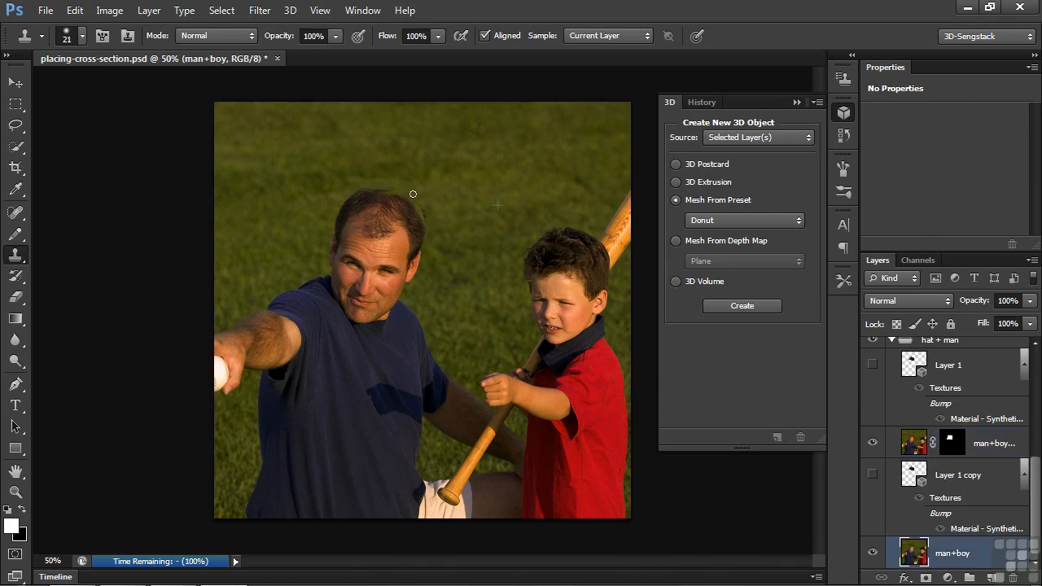
{"action": "key", "text": "alt+bracketright"}
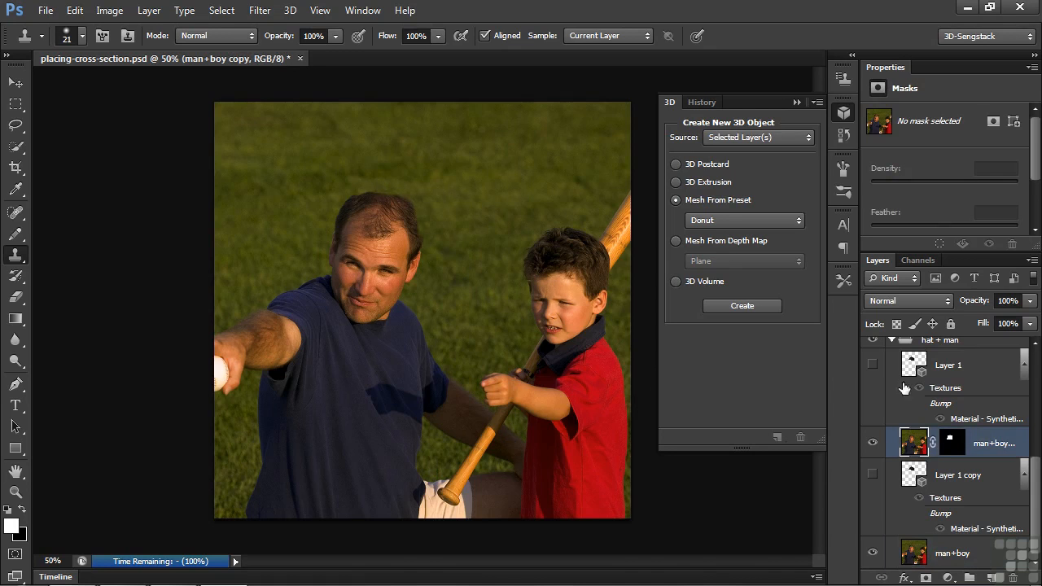
Show Layer 1 and Layer 1 copy again, and flip Layer 1 copy's cross section to its opposite side
{"action": "left_click", "coordinate": [872, 364]}
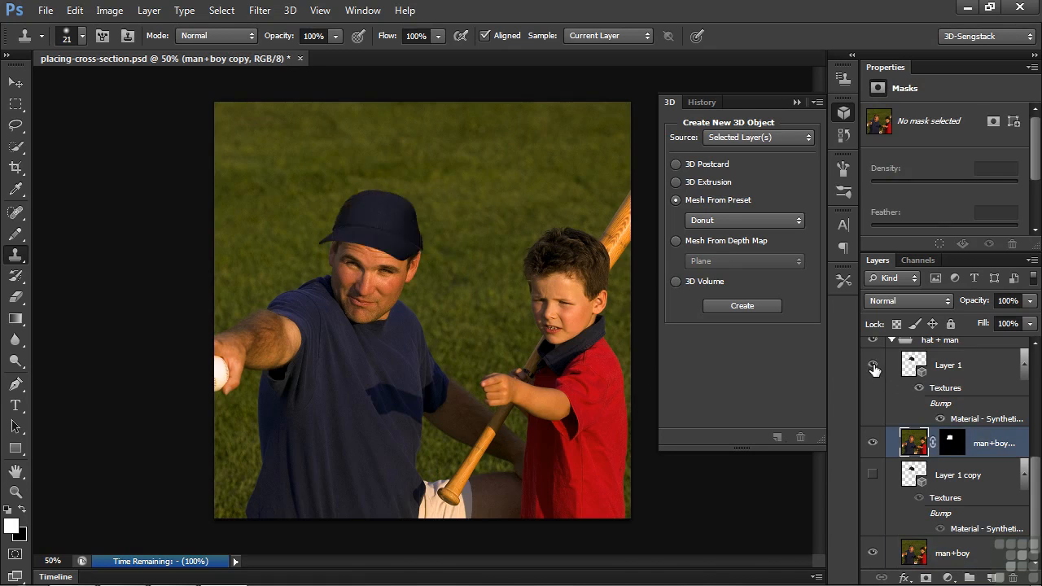
{"action": "left_click", "coordinate": [872, 475]}
{"action": "left_click", "coordinate": [911, 478]}
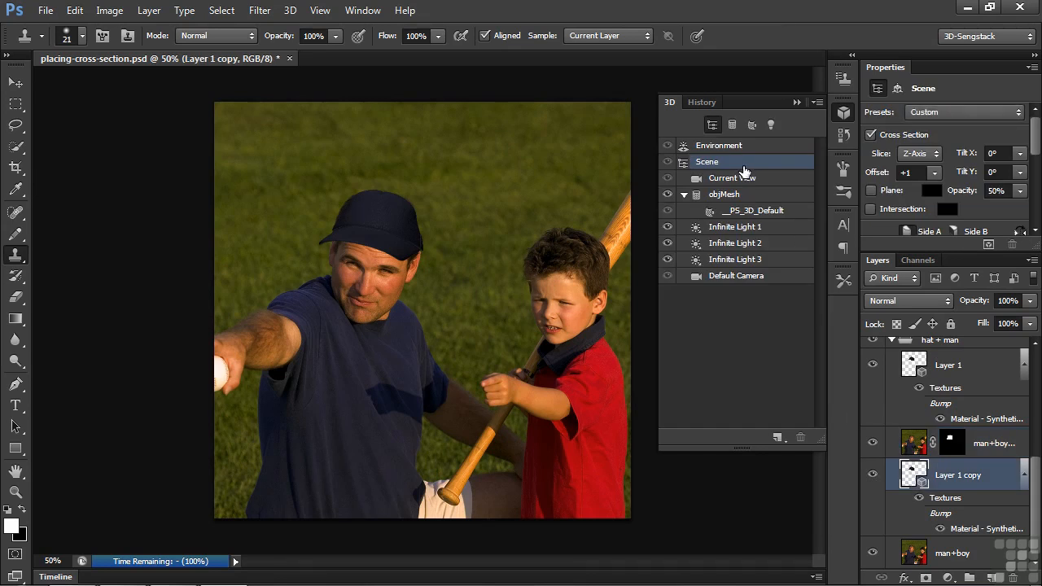
{"action": "left_click_drag", "start_coordinate": [938, 254], "coordinate": [938, 302]}
{"action": "left_click", "coordinate": [1020, 233]}
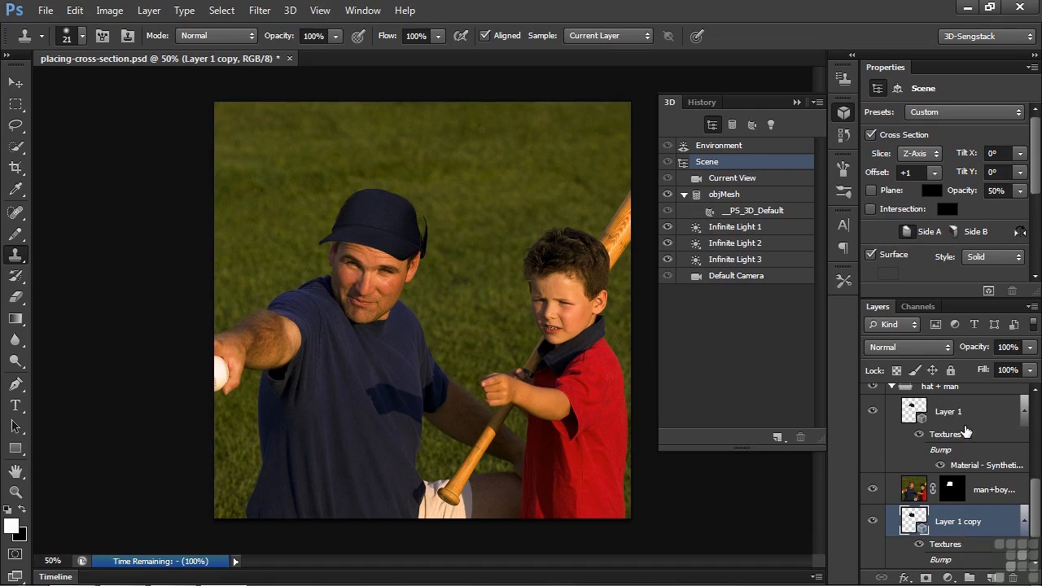
Set the cross-section offset of the Layer 1 cap to -13
{"action": "left_click", "coordinate": [954, 415]}
{"action": "left_click", "coordinate": [933, 174]}
{"action": "left_click_drag", "start_coordinate": [937, 190], "coordinate": [929, 192]}
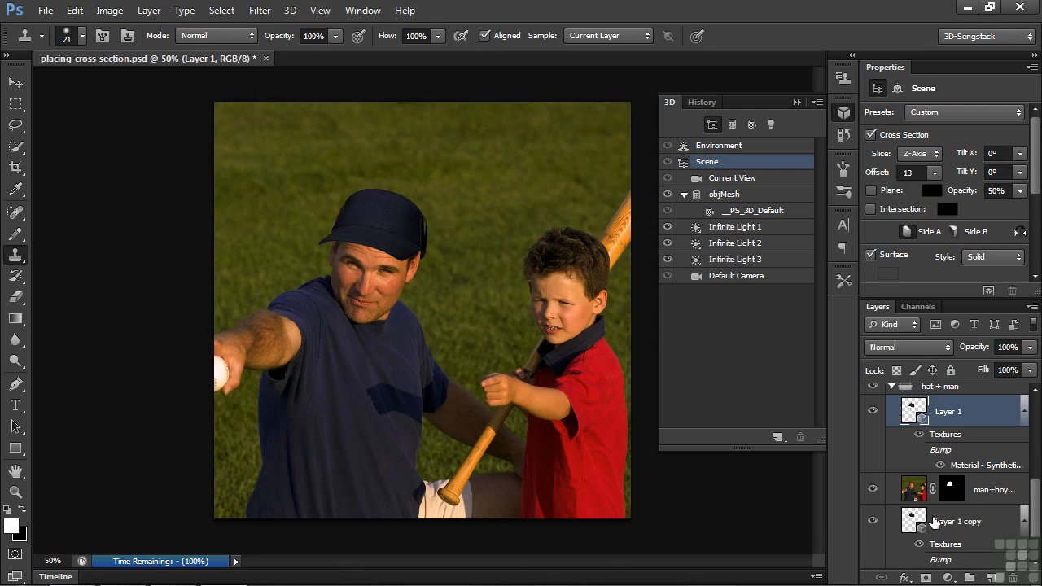
Set the cross-section offset of the Layer 1 copy cap to -13
{"action": "left_click", "coordinate": [928, 523]}
{"action": "left_click", "coordinate": [935, 173]}
{"action": "left_click_drag", "start_coordinate": [934, 193], "coordinate": [915, 193]}
{"action": "left_click_drag", "start_coordinate": [921, 194], "coordinate": [928, 192]}
Set the cross-section offset of the Layer 1 cap to -23
{"action": "left_click", "coordinate": [921, 402]}
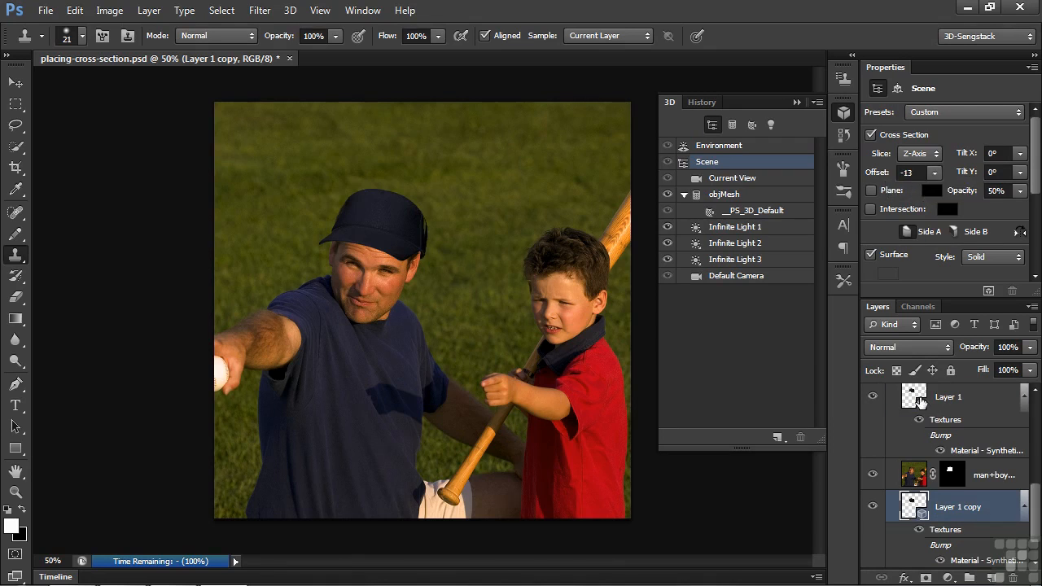
{"action": "left_click", "coordinate": [921, 402]}
{"action": "left_click", "coordinate": [934, 175]}
{"action": "left_click_drag", "start_coordinate": [933, 192], "coordinate": [930, 192]}
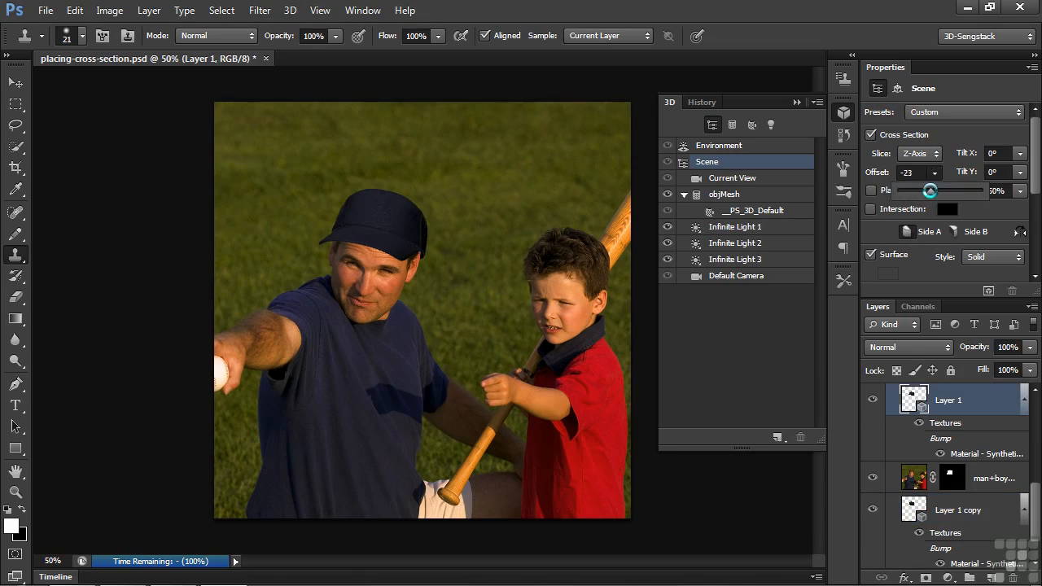